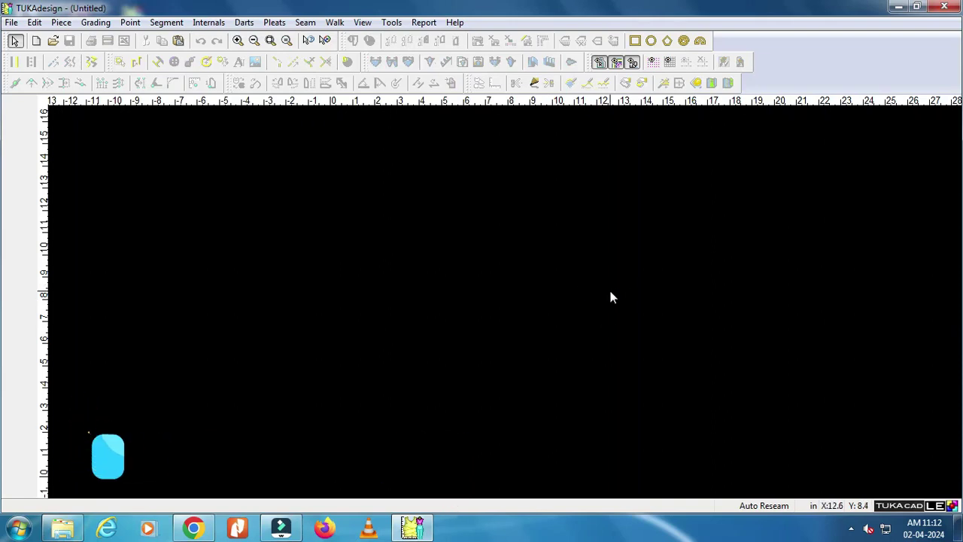
# Set the working unit to inches, without fractions, using Ctrl+Shift+W
pyautogui.hotkey('ctrl', 'shift', 'w')
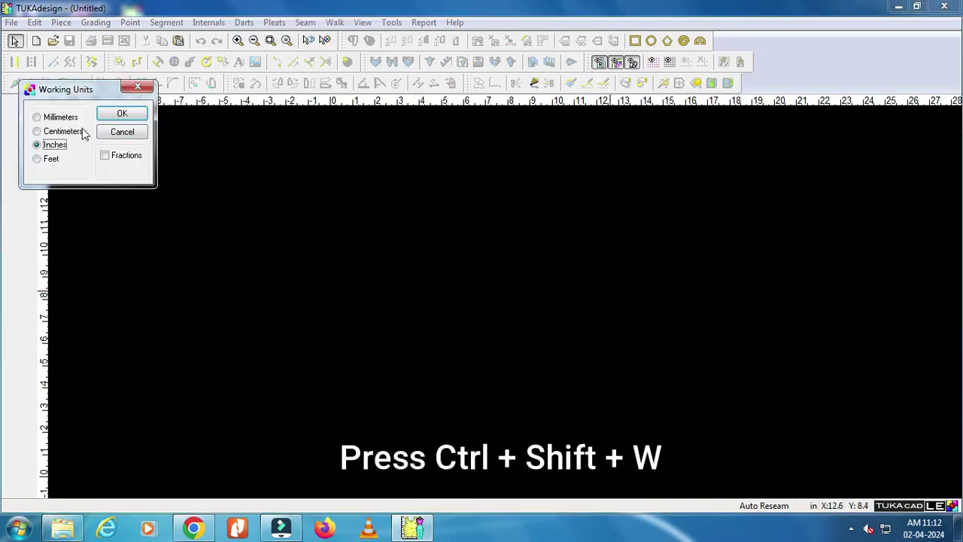
pyautogui.click(60, 121)
pyautogui.click(59, 132)
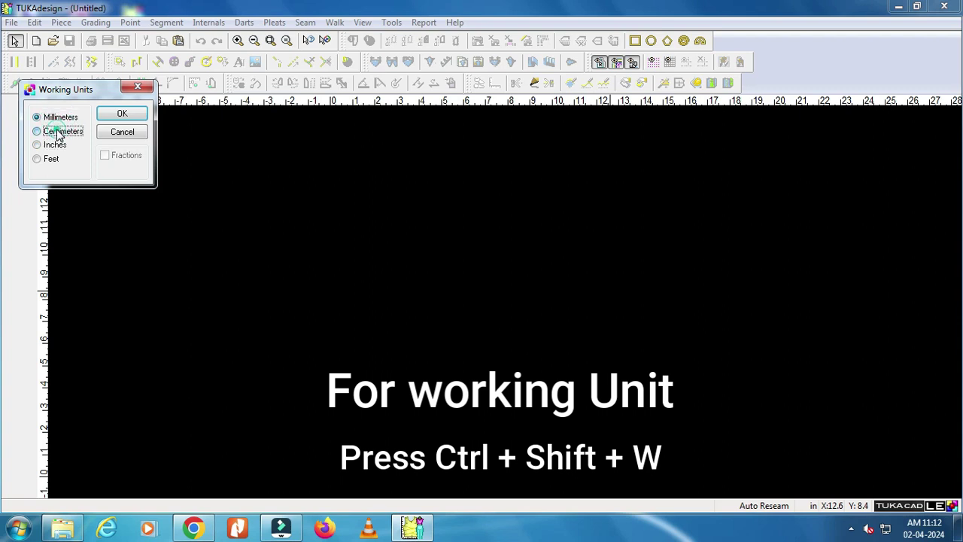
pyautogui.click(54, 146)
pyautogui.click(43, 158)
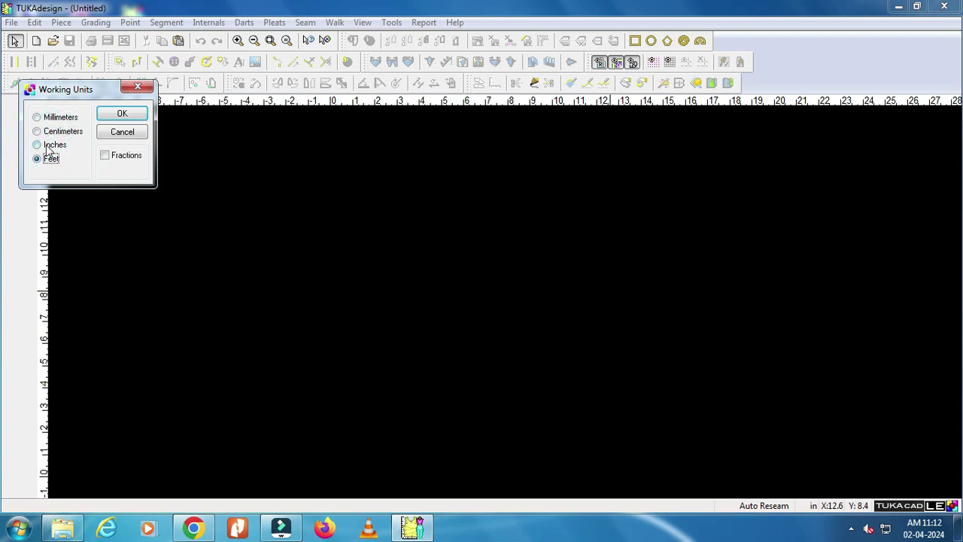
pyautogui.click(39, 146)
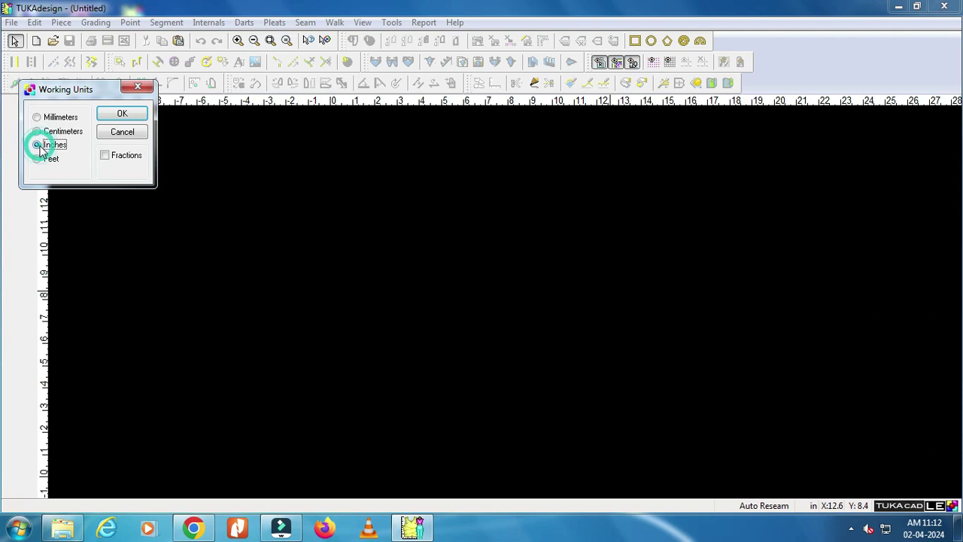
pyautogui.click(113, 114)
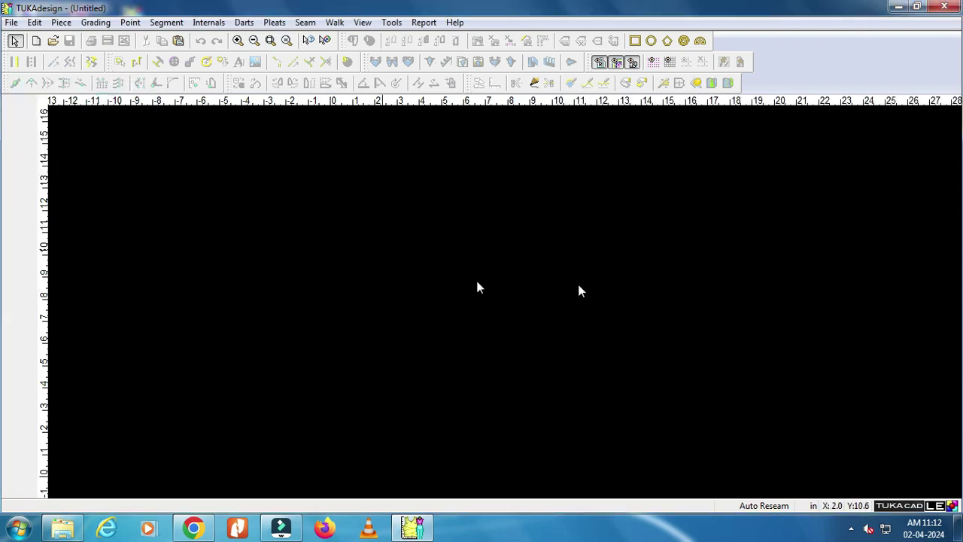
# Reopen Working Units from the Tools menu and confirm inches again
pyautogui.click(392, 23)
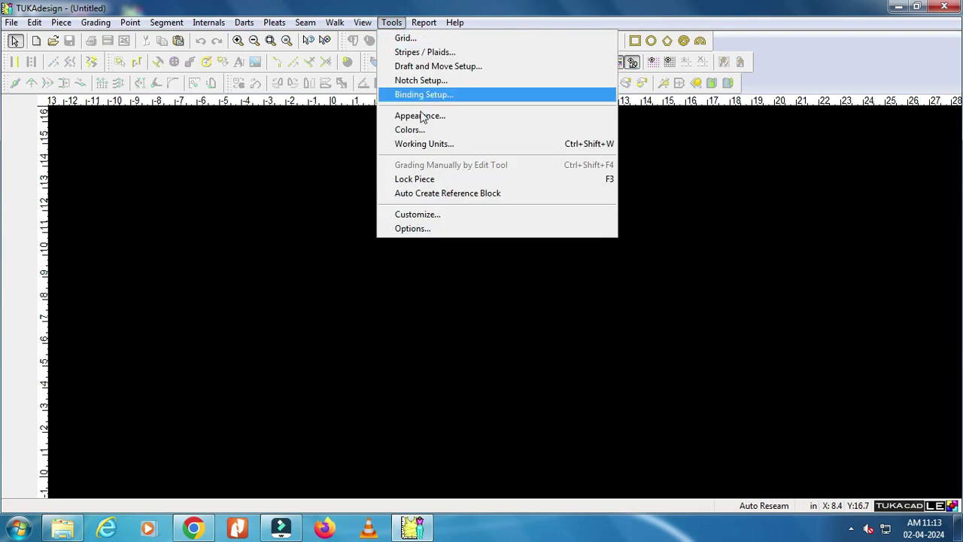
pyautogui.click(444, 145)
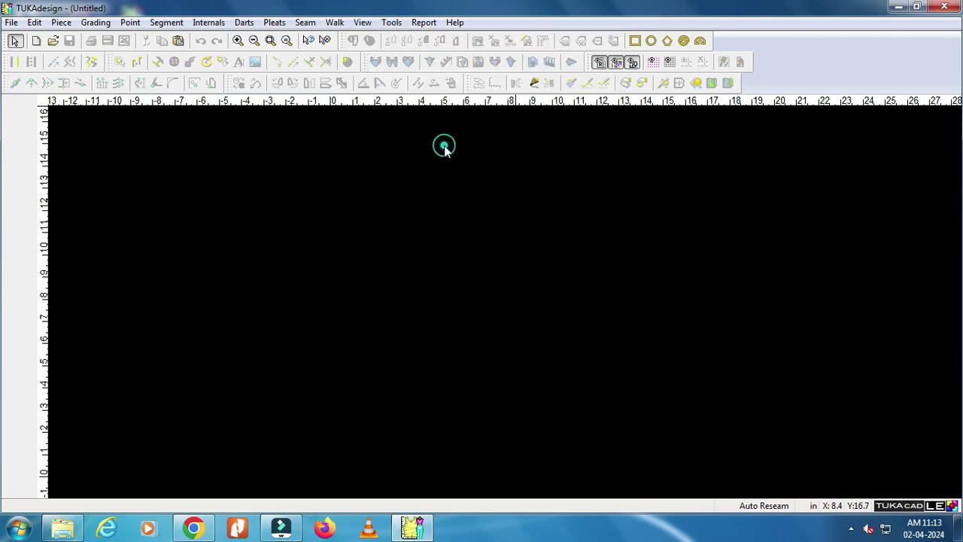
pyautogui.click(59, 118)
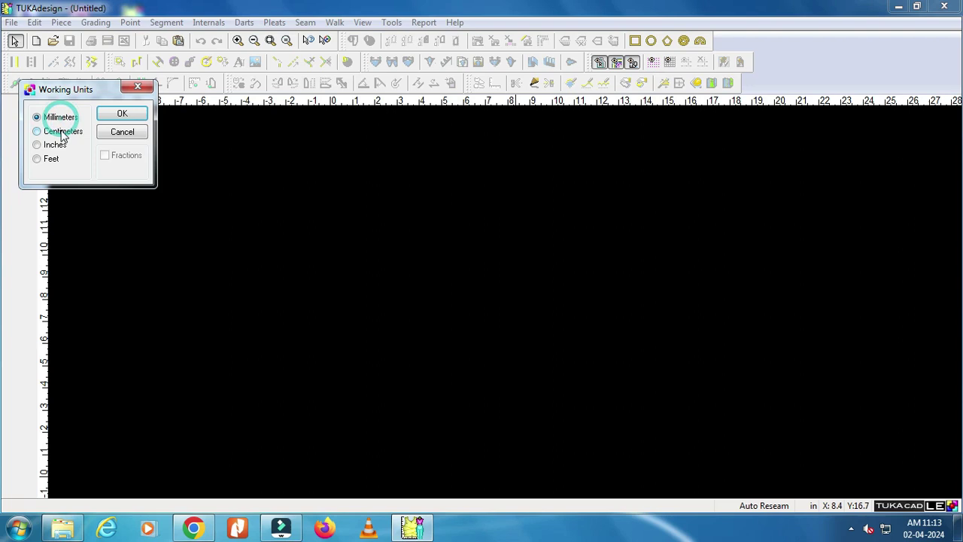
pyautogui.click(54, 131)
pyautogui.click(53, 146)
pyautogui.click(50, 159)
pyautogui.click(51, 145)
pyautogui.click(124, 119)
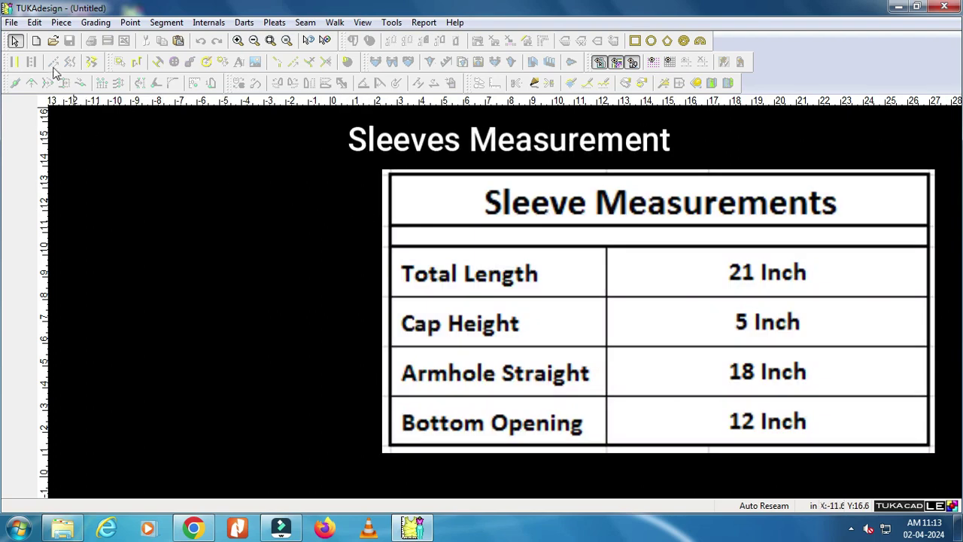
# Create a rectangle piece named Sleeve, X 21 by Y 18/2 (9 inches), angle 0
pyautogui.click(31, 61)
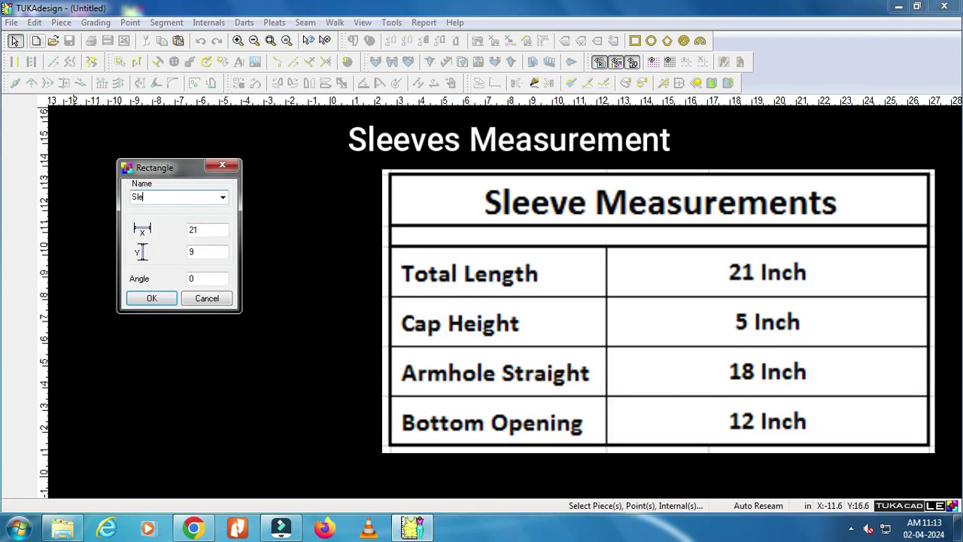
pyautogui.write('eve')
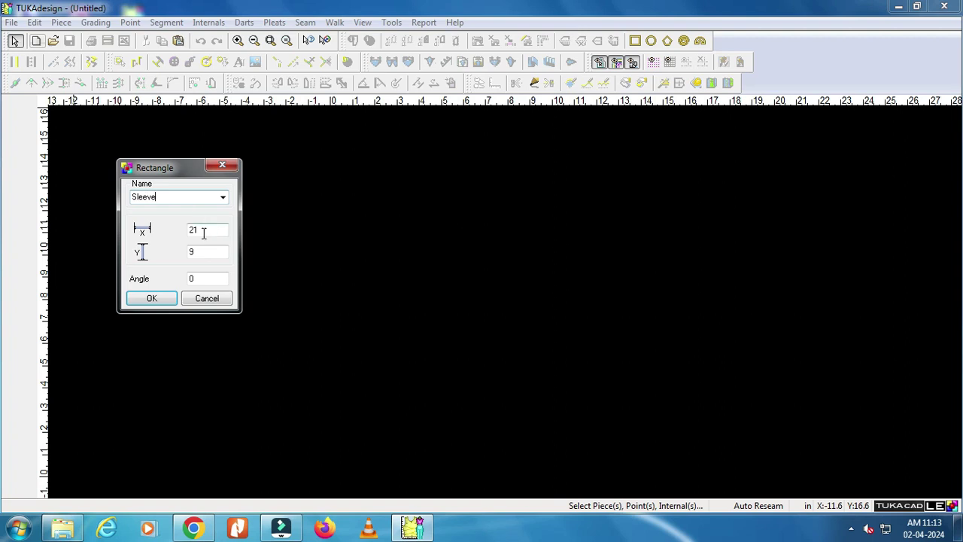
pyautogui.doubleClick(196, 230)
pyautogui.write('1')
pyautogui.doubleClick(199, 251)
pyautogui.write('18/2')
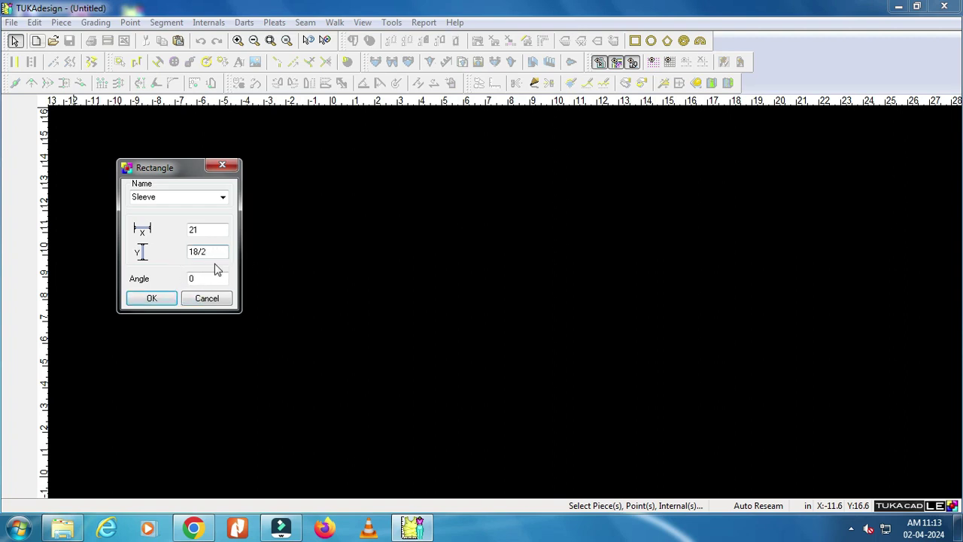
pyautogui.click(148, 299)
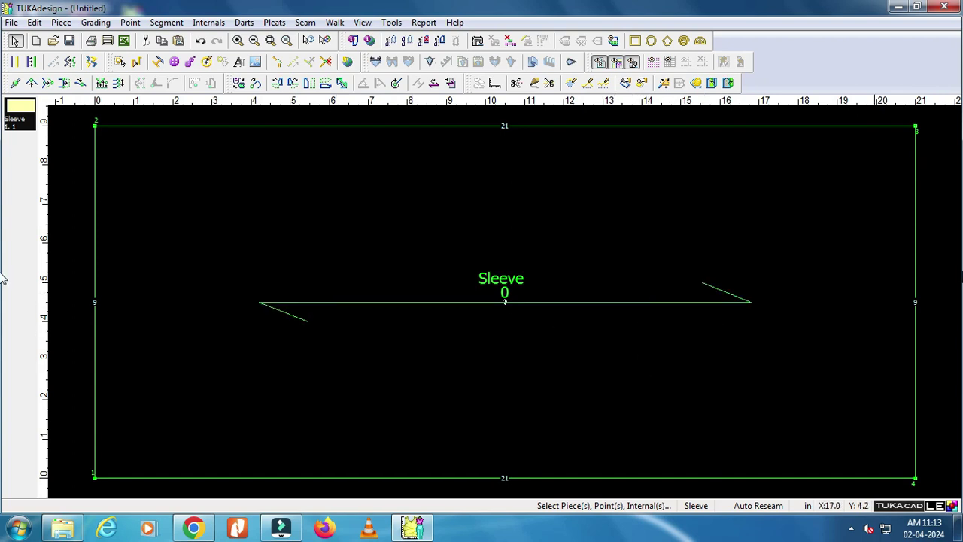
# Add a line parallel to the right edge, 5 inches inside, with points on the contour
pyautogui.click(915, 127)
pyautogui.moveTo(916, 129); pyautogui.dragTo(922, 486)
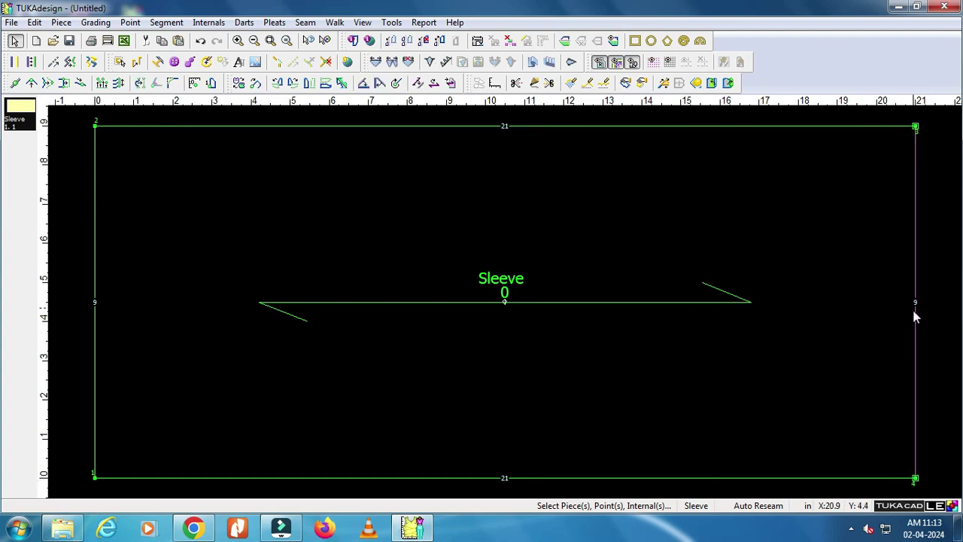
pyautogui.click(16, 63)
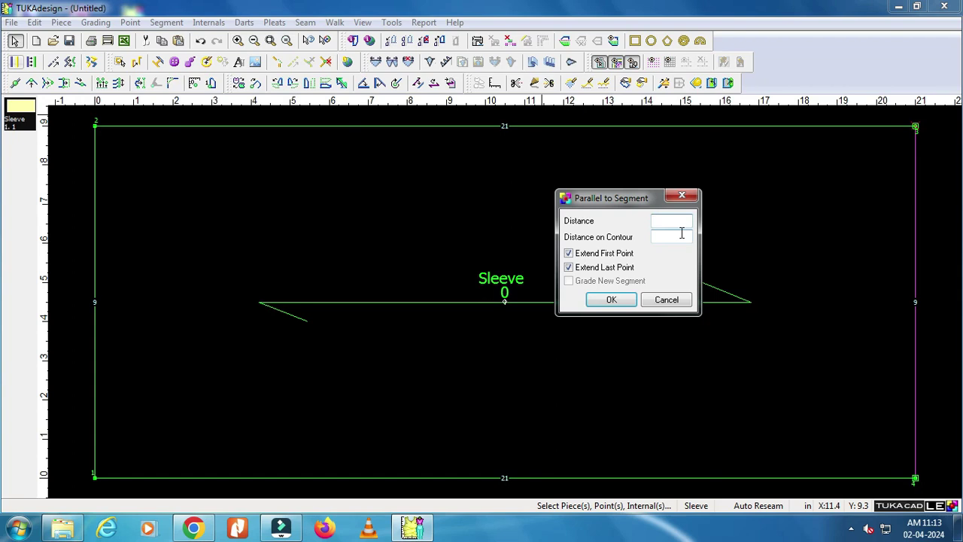
pyautogui.write('5')
pyautogui.click(612, 300)
pyautogui.click(612, 301)
pyautogui.click(466, 292)
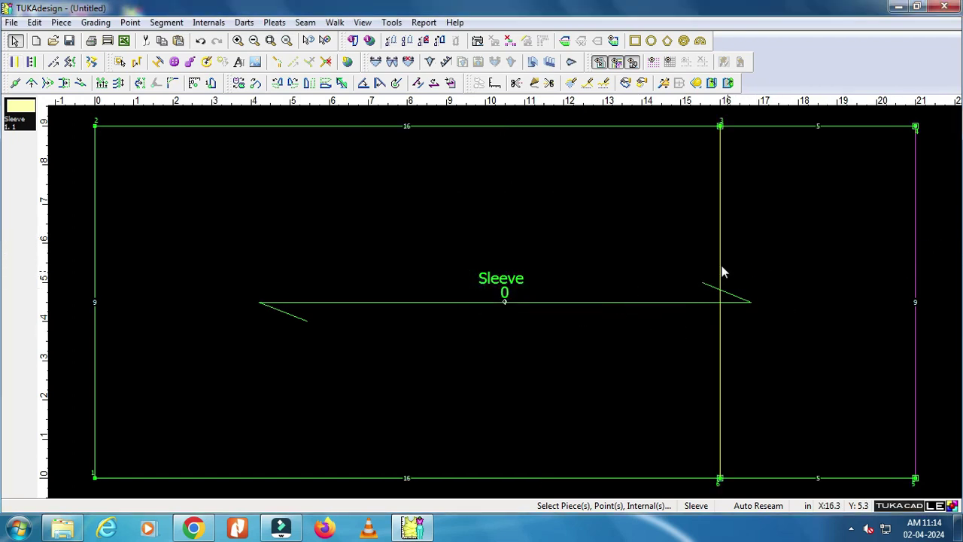
# Delete the top-right corner point, leaving a 10.296-inch slanted edge to the bottom-right corner
pyautogui.click(943, 274)
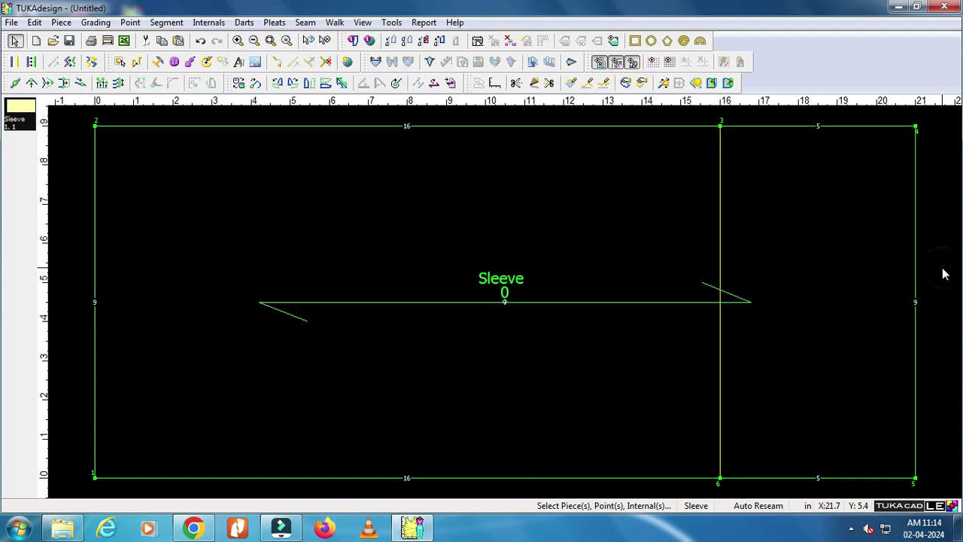
pyautogui.click(915, 125)
pyautogui.rightClick(915, 126)
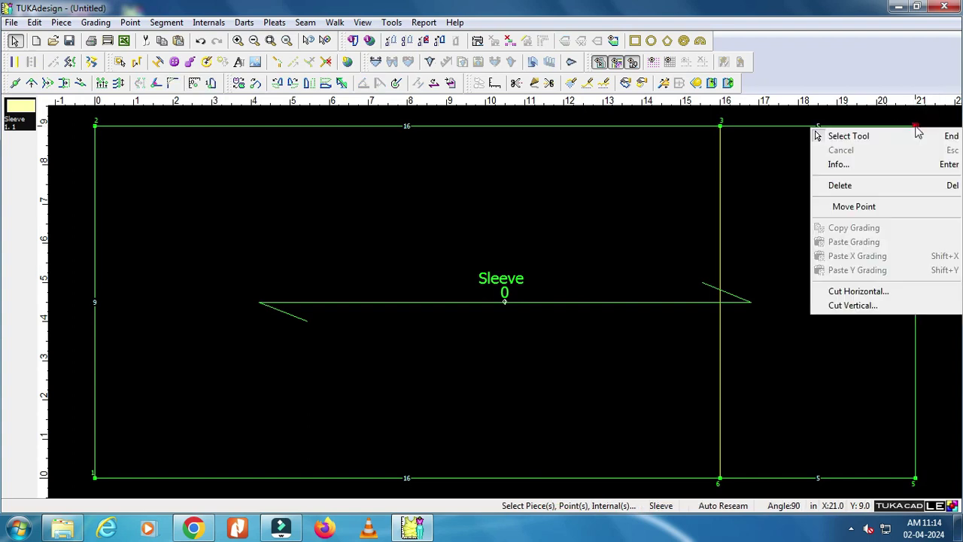
pyautogui.click(874, 187)
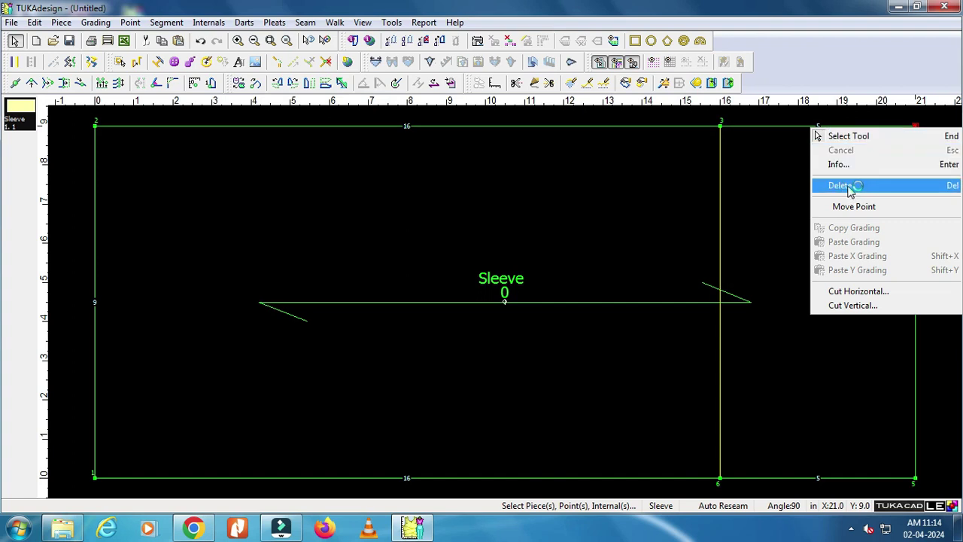
pyautogui.click(44, 295)
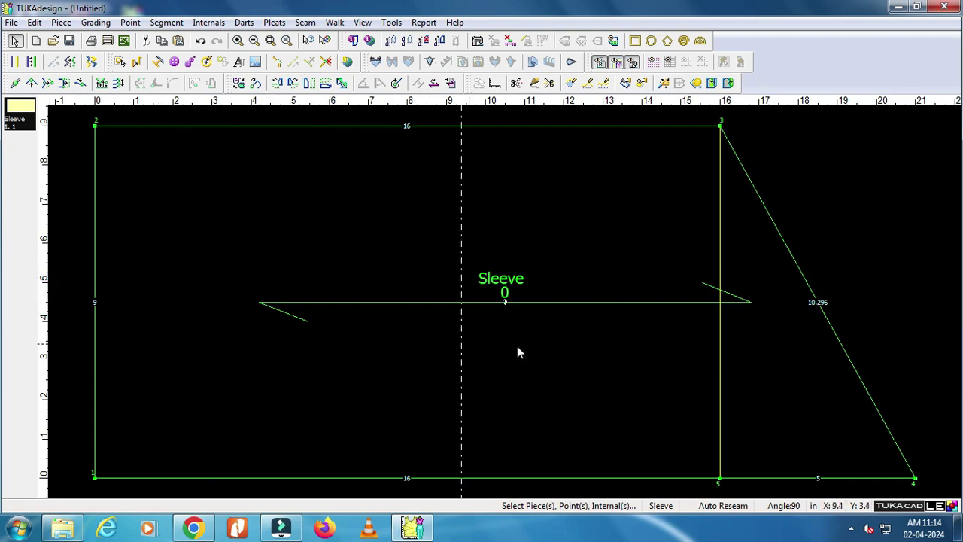
pyautogui.click(917, 380)
pyautogui.click(747, 109)
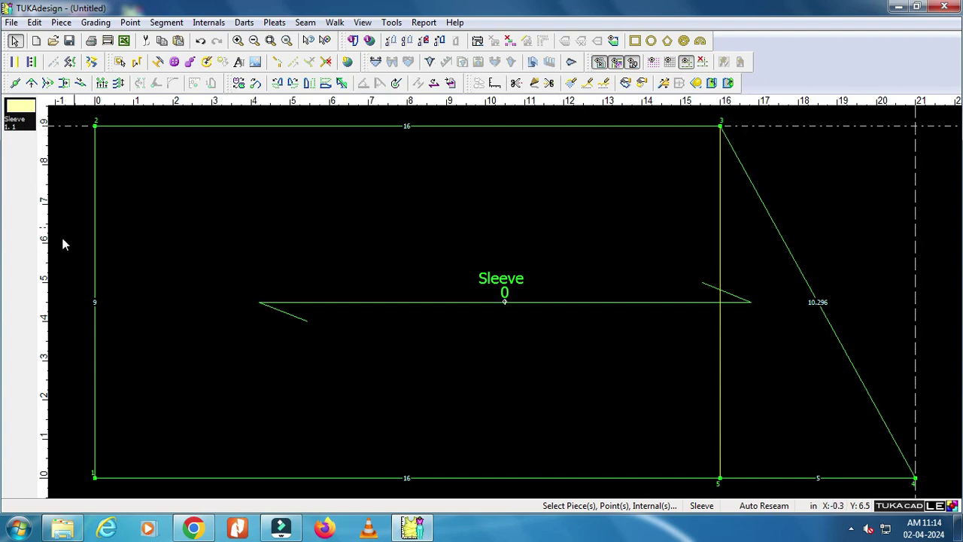
# Bend the diagonal edge into an S-shaped cap curve measuring 10.817 inches
pyautogui.click(32, 84)
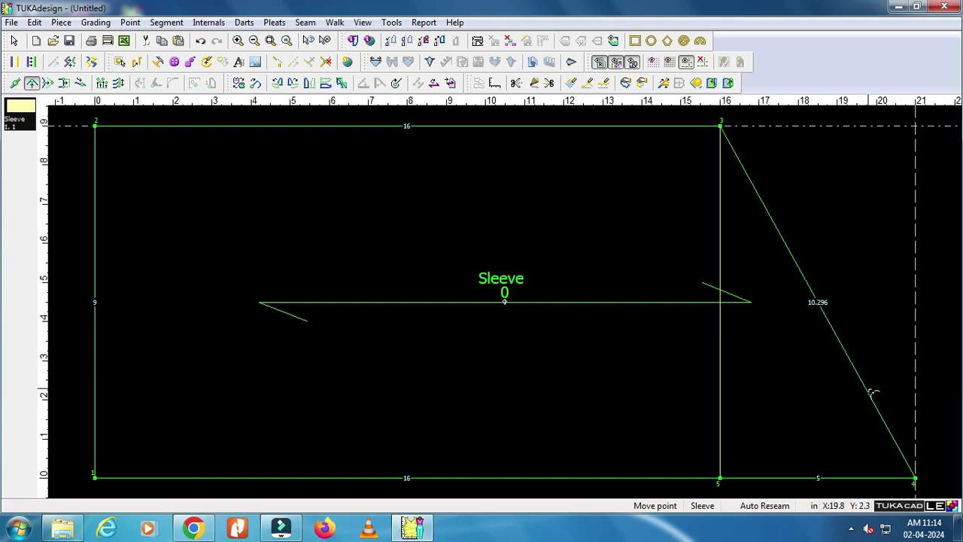
pyautogui.click(866, 389)
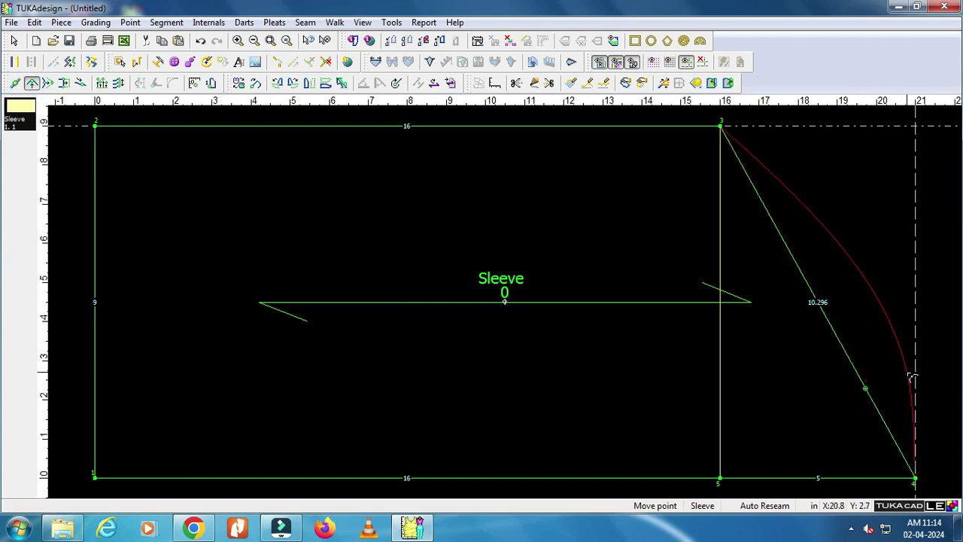
pyautogui.click(912, 378)
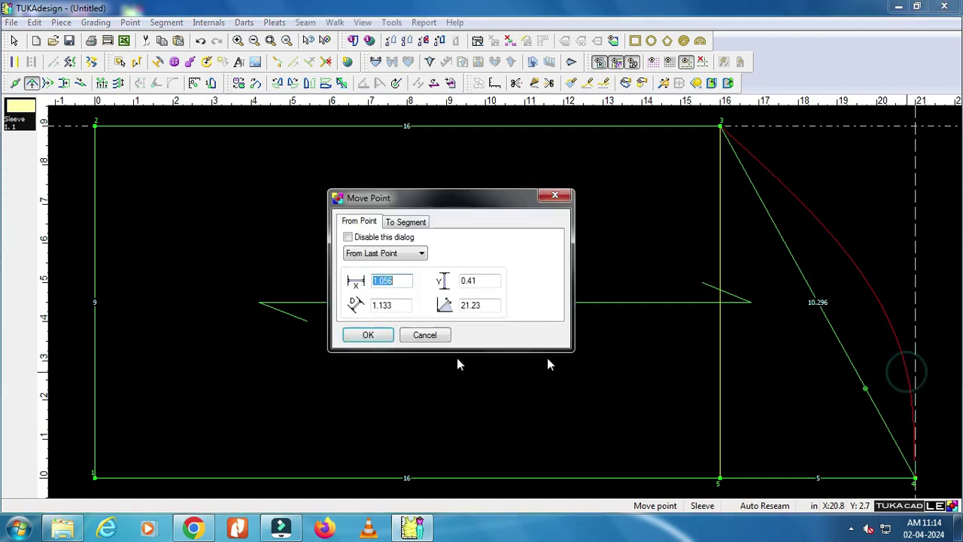
pyautogui.click(366, 336)
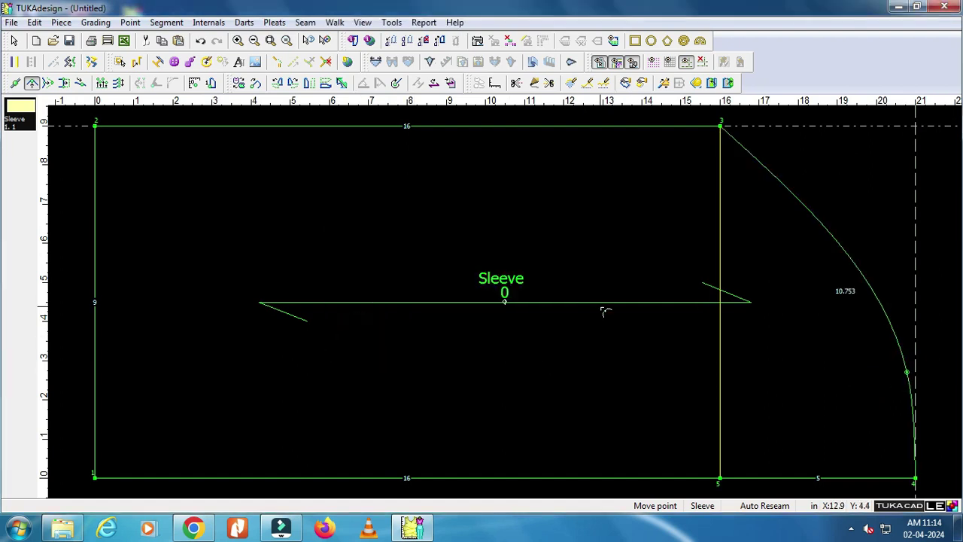
pyautogui.click(760, 161)
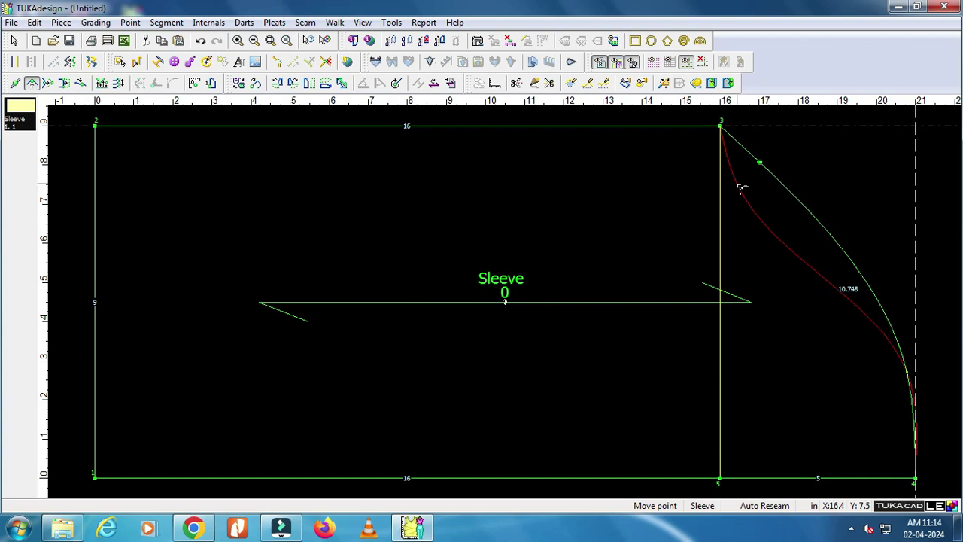
pyautogui.click(740, 188)
pyautogui.click(368, 336)
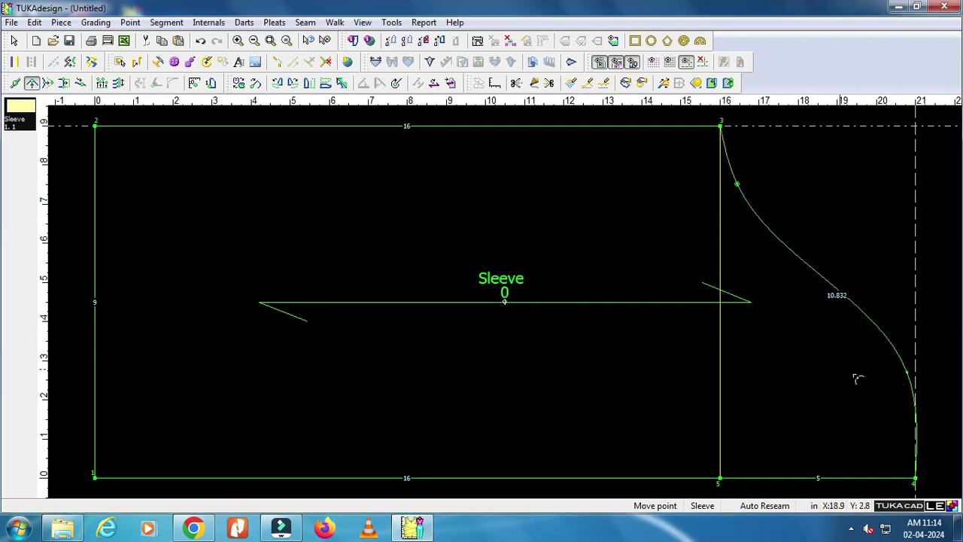
pyautogui.click(907, 370)
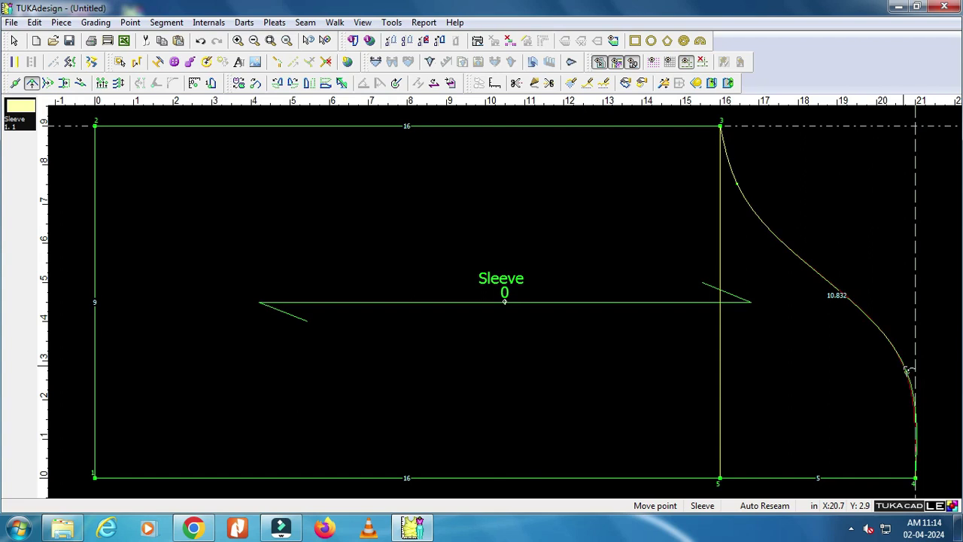
pyautogui.click(908, 371)
pyautogui.click(368, 336)
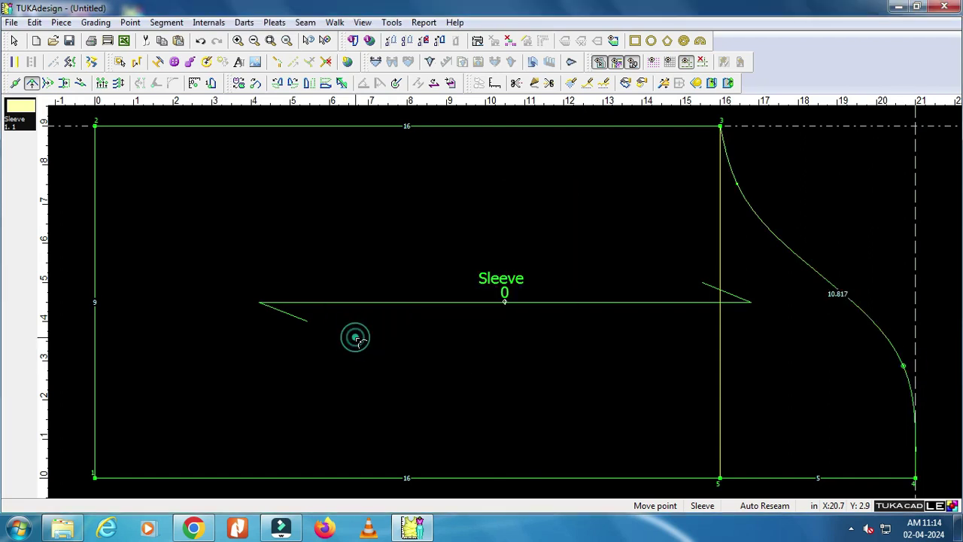
pyautogui.click(15, 42)
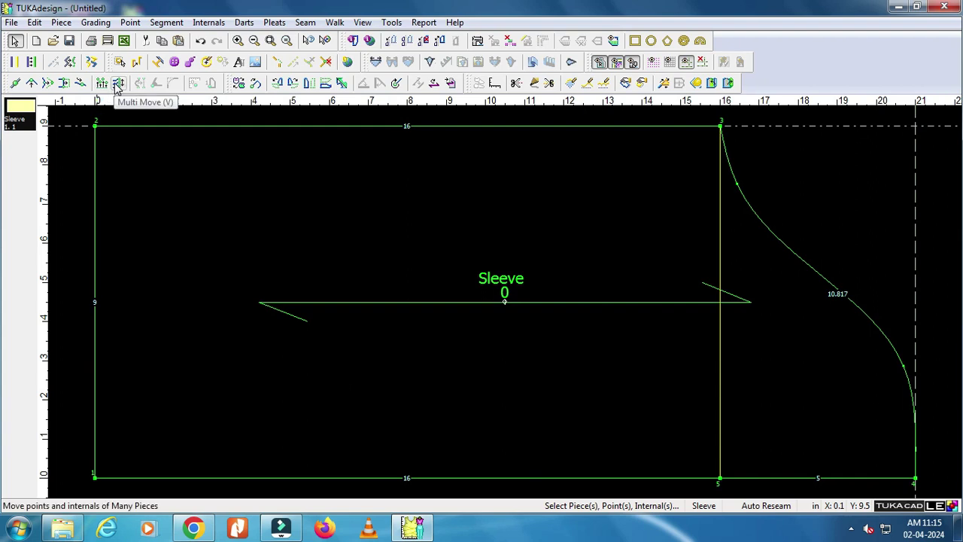
# Move the top-left corner point by Y -3, making the left edge 6 inches
pyautogui.click(118, 83)
pyautogui.moveTo(70, 115); pyautogui.dragTo(136, 178)
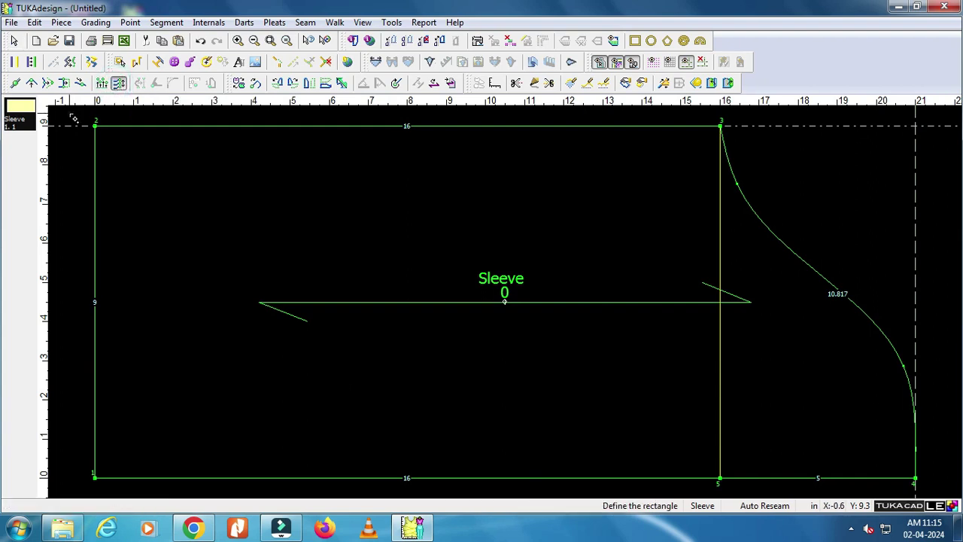
pyautogui.doubleClick(238, 217)
pyautogui.write('-3')
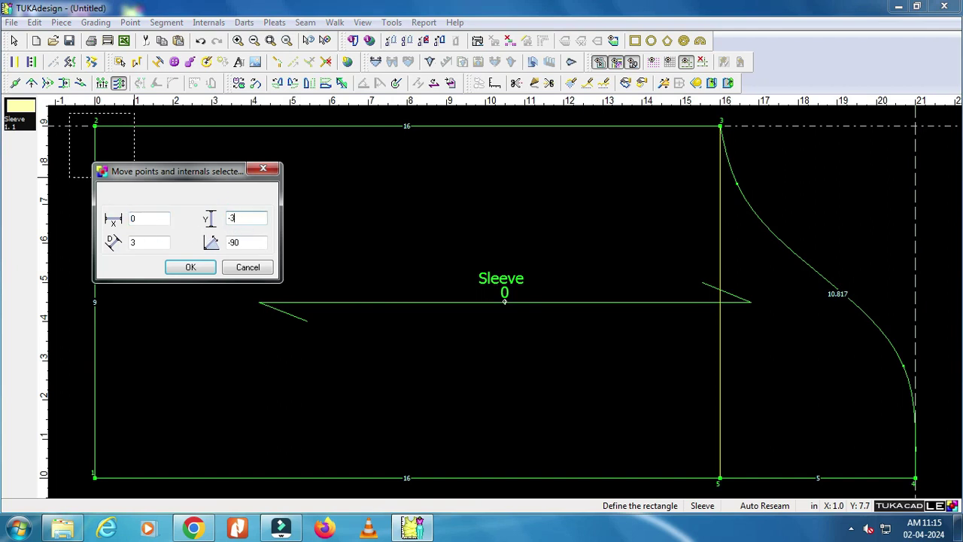
pyautogui.click(190, 268)
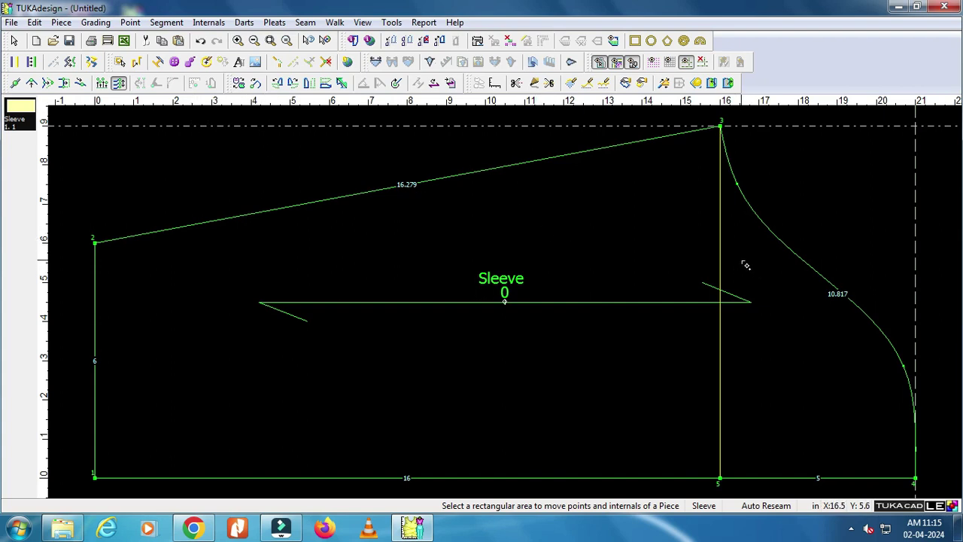
pyautogui.scroll(-4, 506, 300)
pyautogui.scroll(-1, 447, 357)
pyautogui.scroll(1, 507, 307)
pyautogui.scroll(1, 508, 307)
pyautogui.scroll(1, 509, 307)
pyautogui.scroll(-1, 510, 307)
pyautogui.scroll(1, 509, 307)
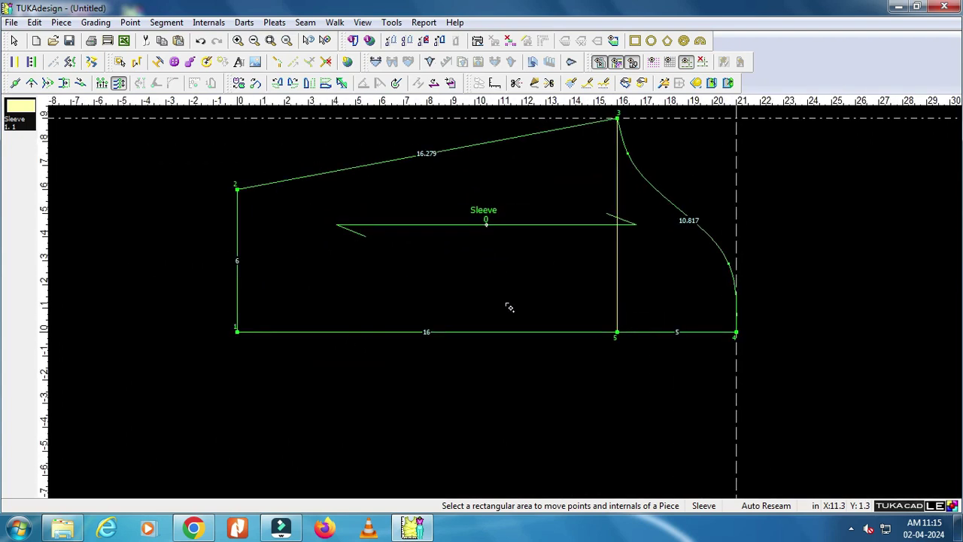
# Select the 21-inch bottom line from point 4 to point 1 and make it the half line
pyautogui.click(14, 40)
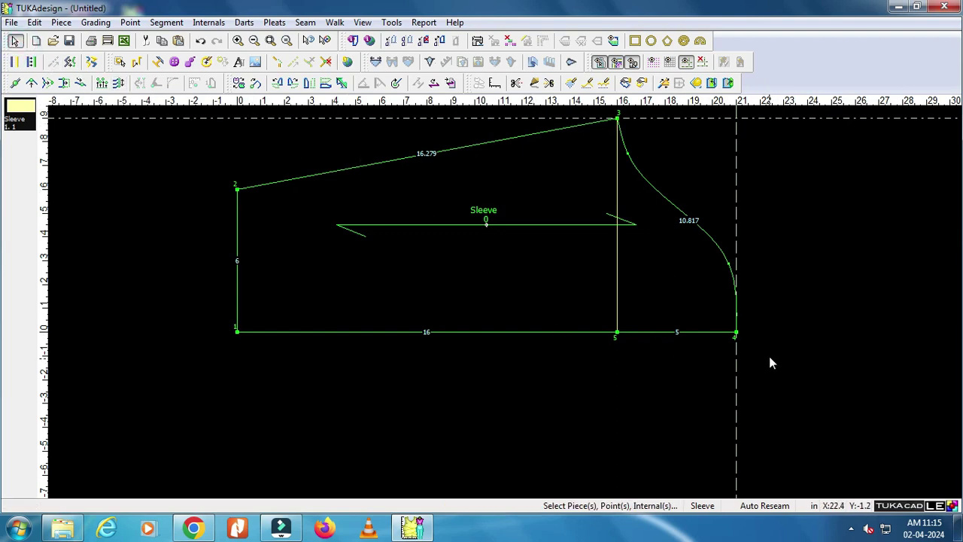
pyautogui.click(736, 332)
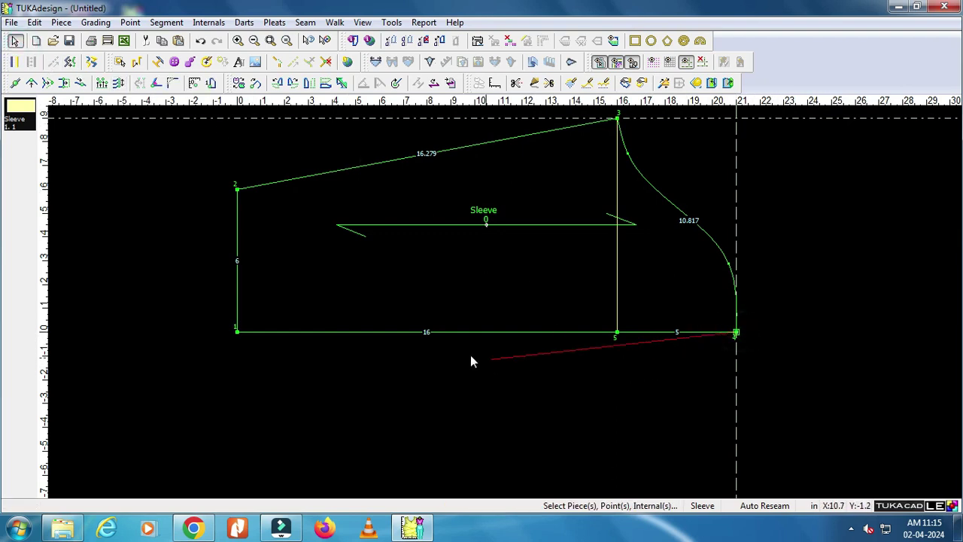
pyautogui.click(237, 332)
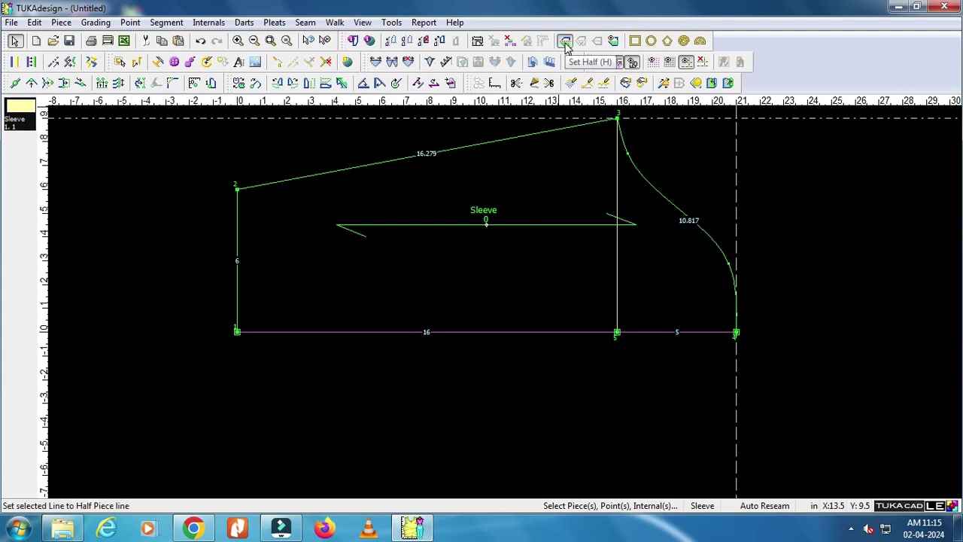
pyautogui.click(565, 42)
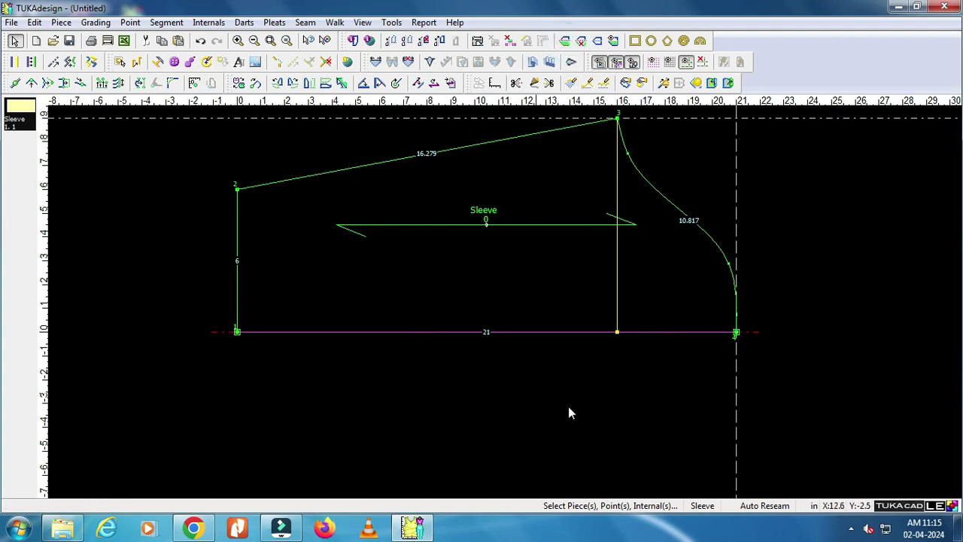
# Mirror the half sleeve across the 21-inch line and convert it to a full piece
pyautogui.click(582, 44)
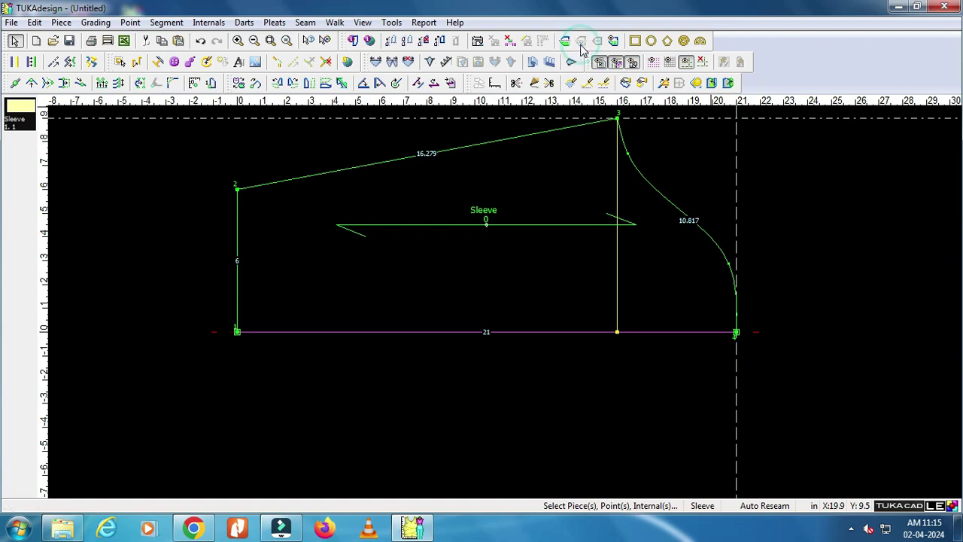
pyautogui.click(614, 43)
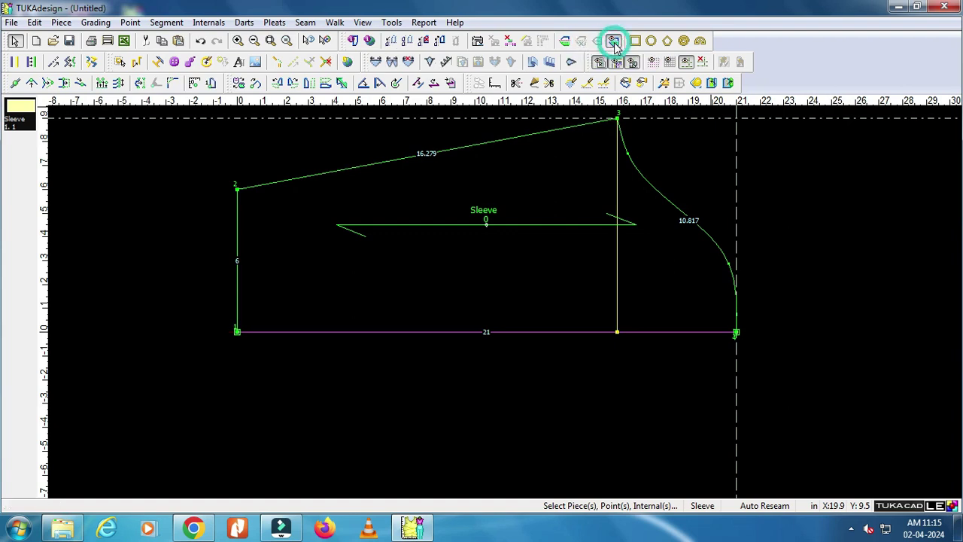
pyautogui.click(565, 41)
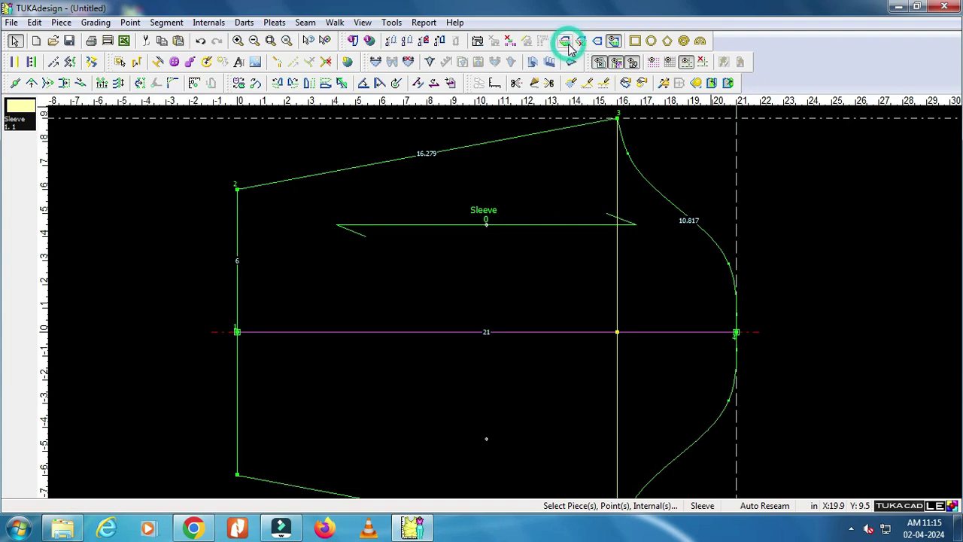
pyautogui.scroll(-1, 505, 301)
pyautogui.scroll(-1, 504, 302)
pyautogui.scroll(1, 505, 302)
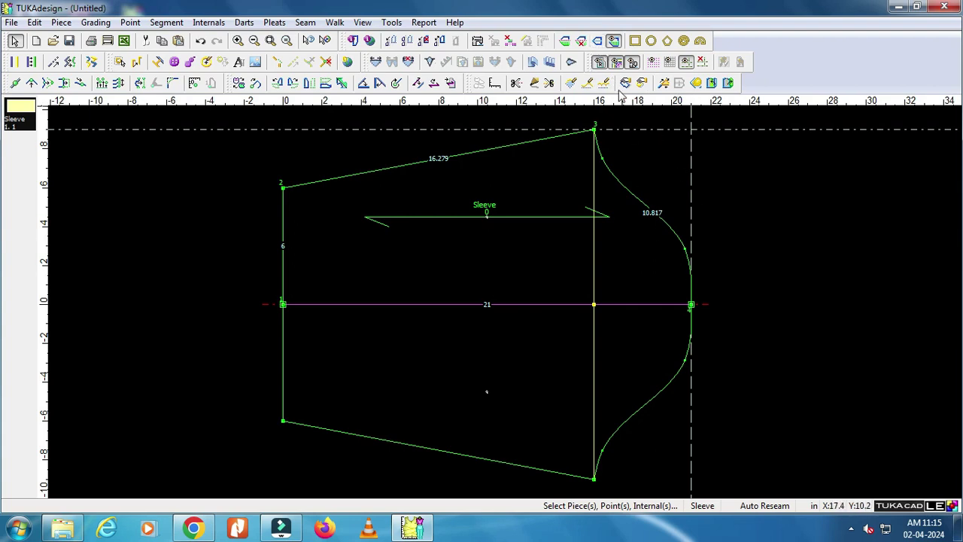
pyautogui.click(596, 41)
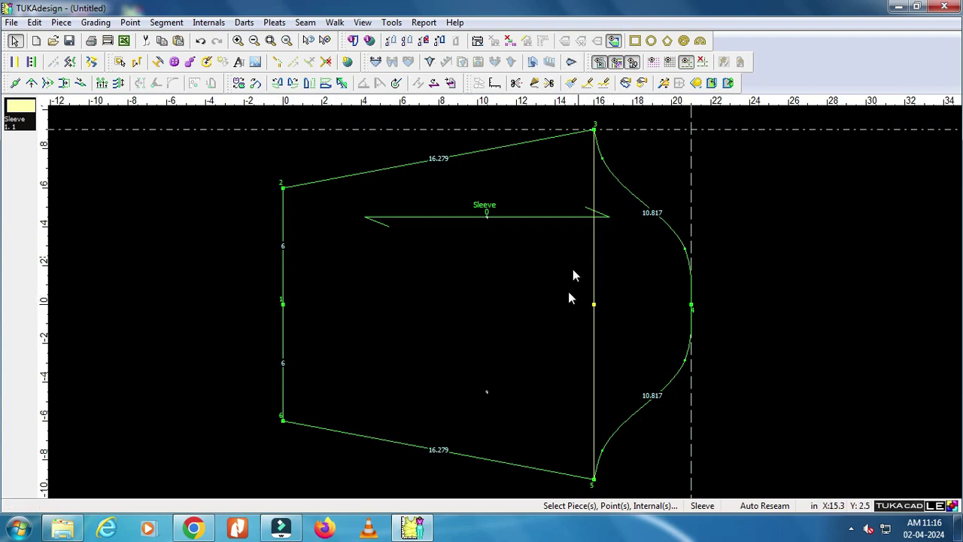
# Fold the sleeve in along the centre line from point 4 to point 1
pyautogui.click(711, 84)
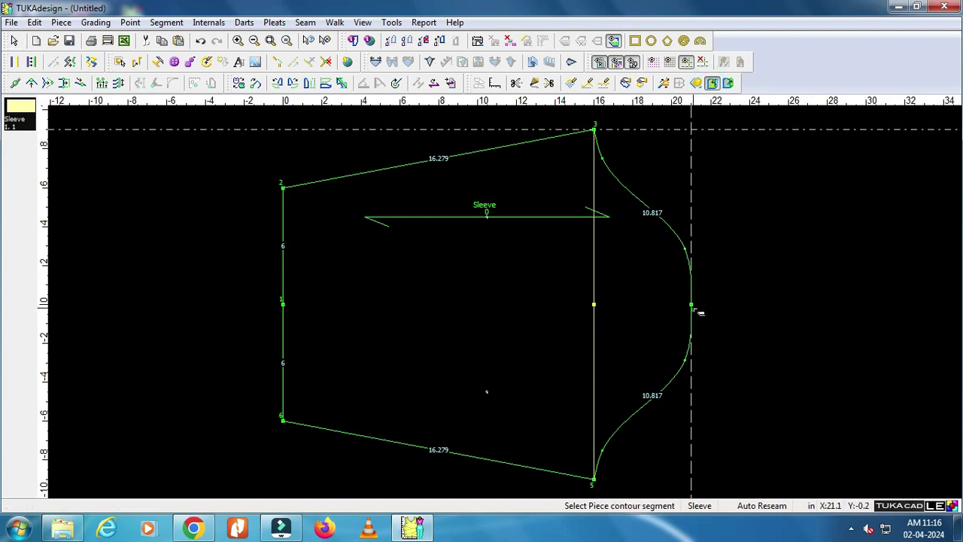
pyautogui.click(692, 306)
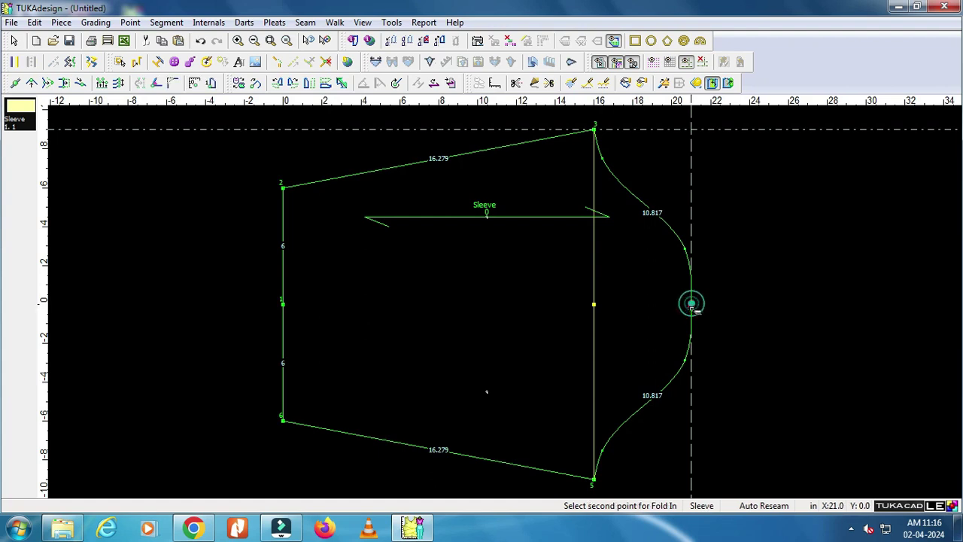
pyautogui.click(284, 305)
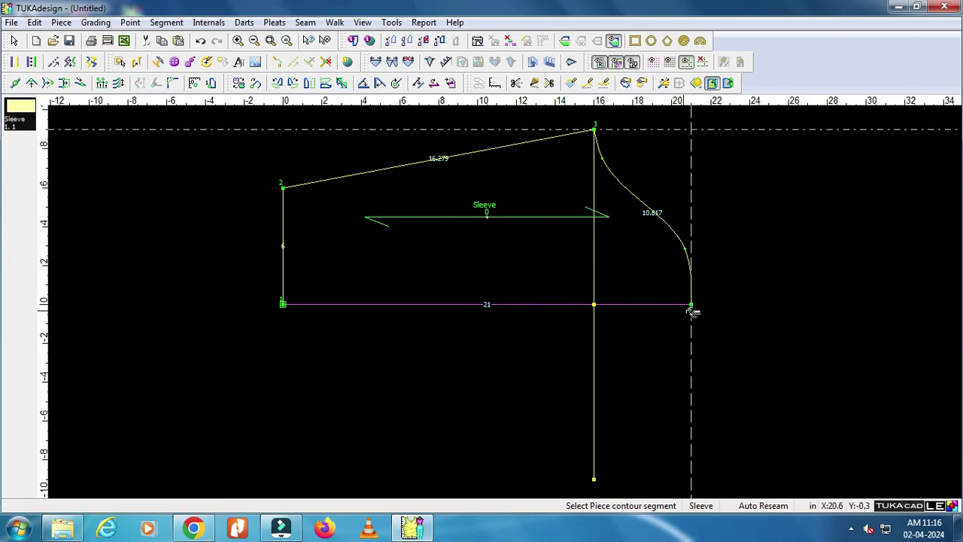
# Nudge the upper point of the sleeve cap curve with Move point
pyautogui.click(12, 42)
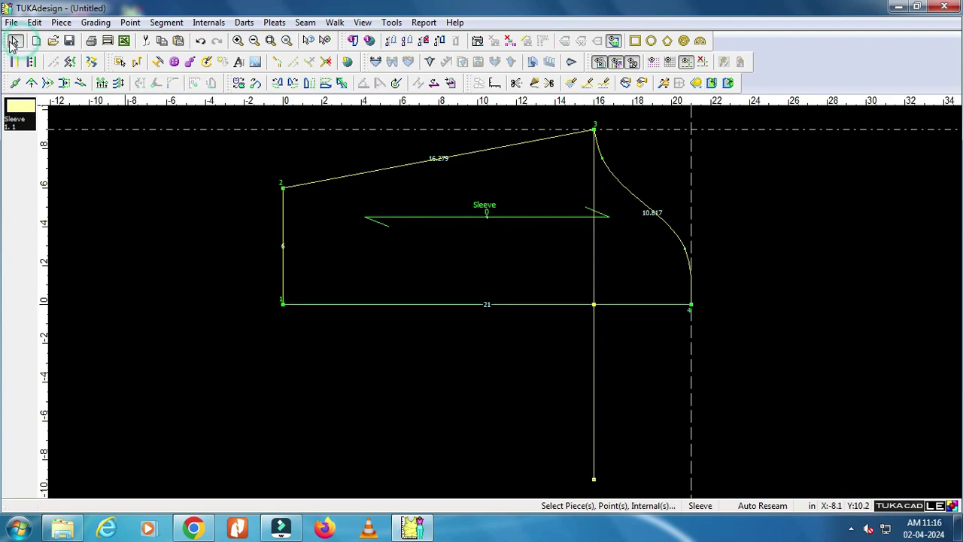
pyautogui.click(33, 85)
pyautogui.scroll(1, 576, 189)
pyautogui.moveTo(577, 189); pyautogui.dragTo(503, 307, button='middle')
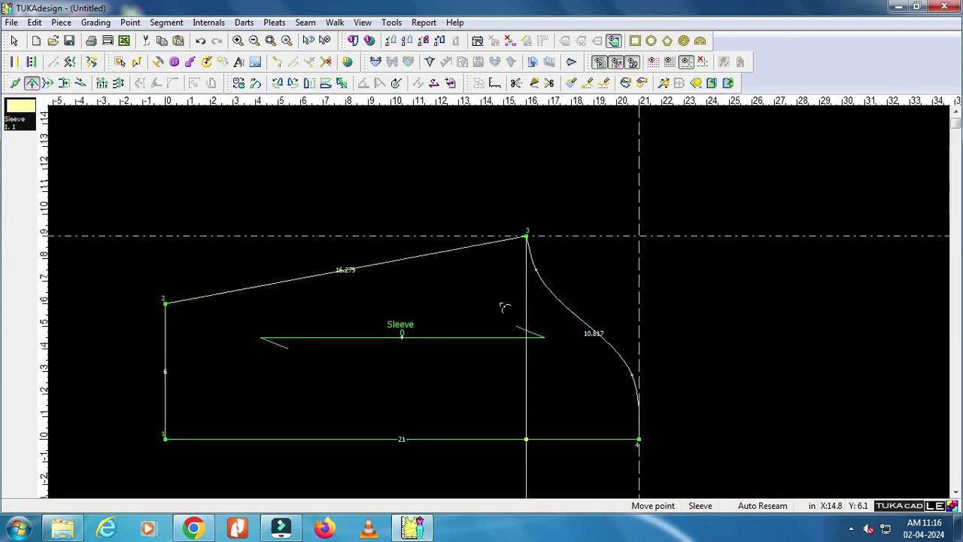
pyautogui.scroll(1, 504, 307)
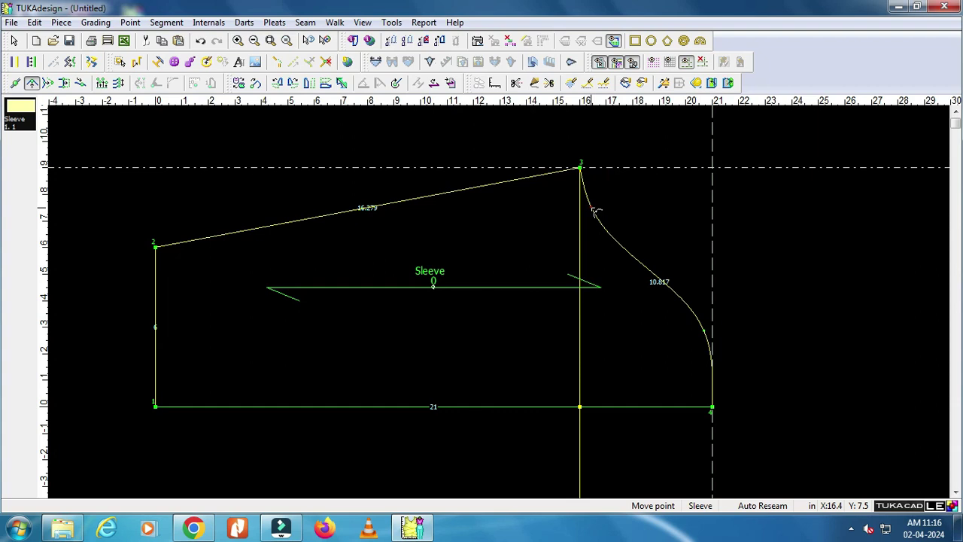
pyautogui.click(594, 217)
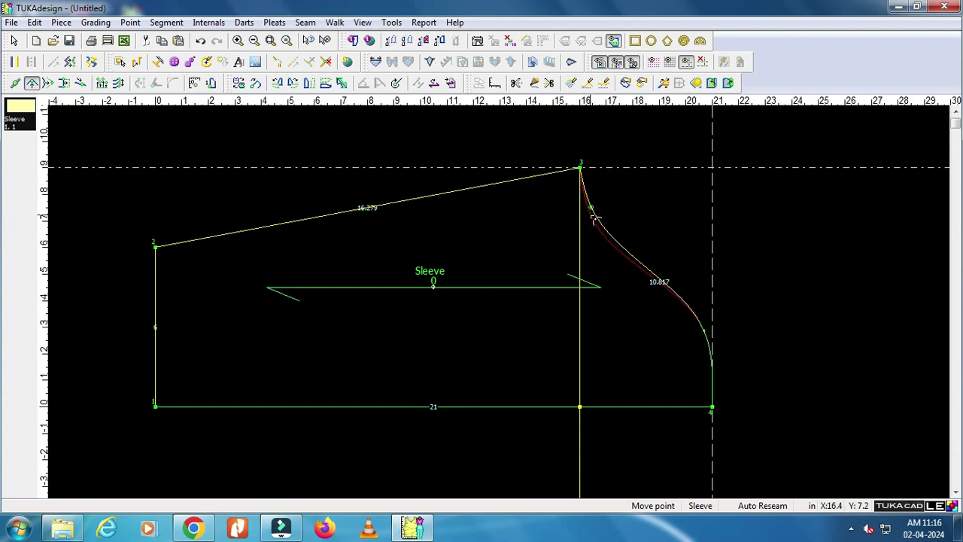
pyautogui.click(593, 214)
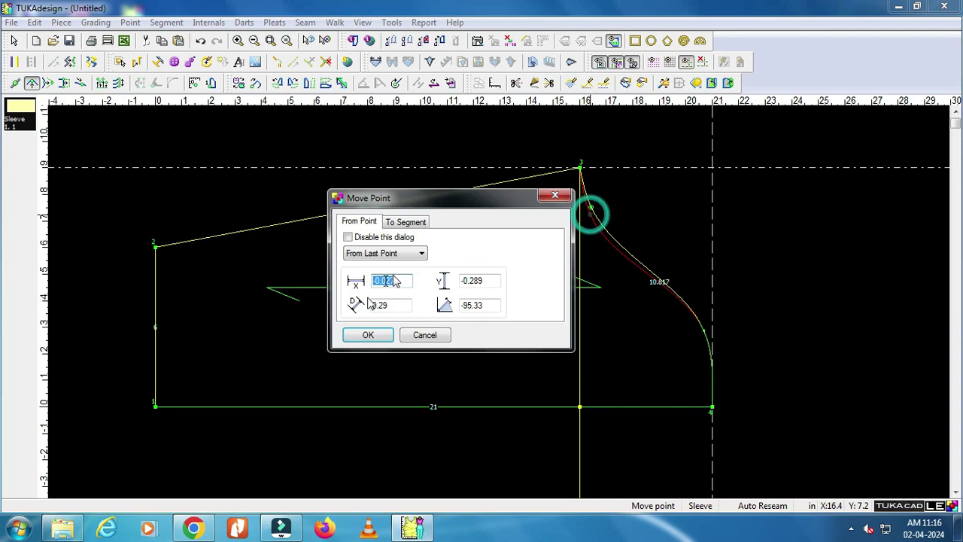
pyautogui.click(369, 335)
# Shift the lower cap point by 0.035 and readjust the upper one, lengthening the curve to 10.954
pyautogui.click(703, 331)
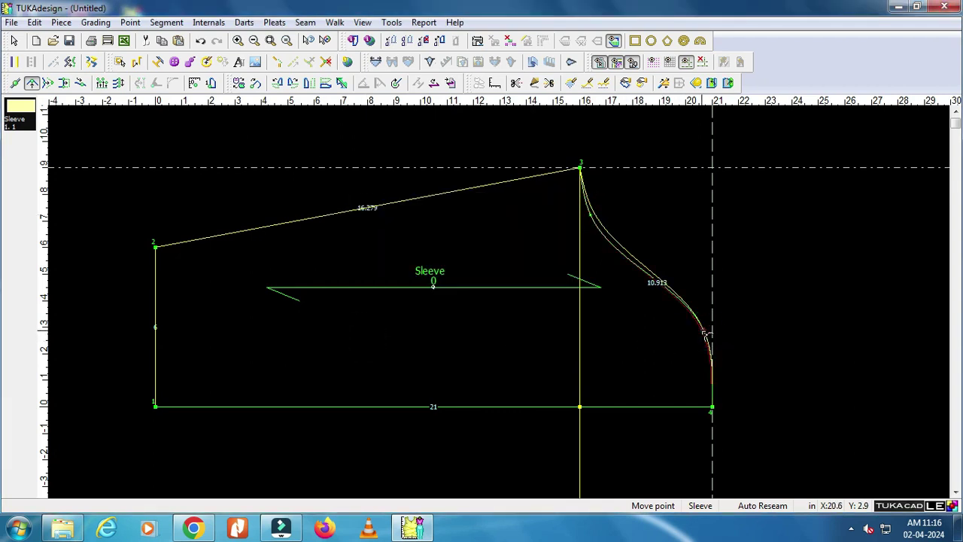
pyautogui.click(704, 333)
pyautogui.write('0.035')
pyautogui.click(371, 337)
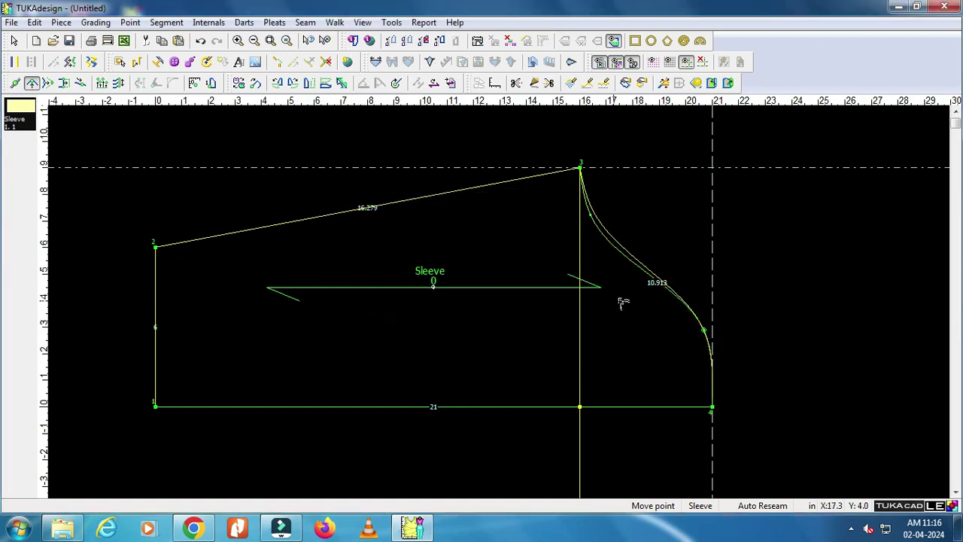
pyautogui.click(591, 217)
pyautogui.click(592, 219)
pyautogui.click(368, 335)
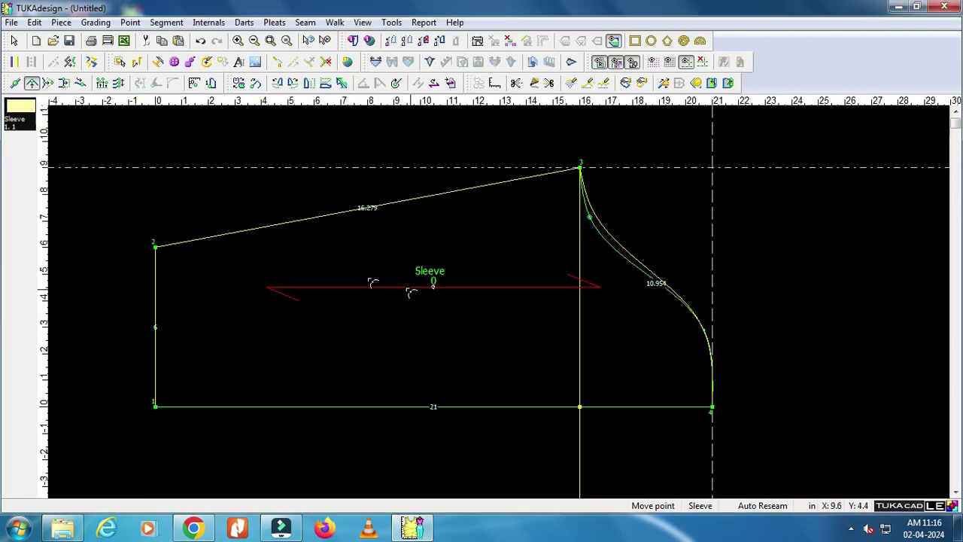
pyautogui.click(14, 40)
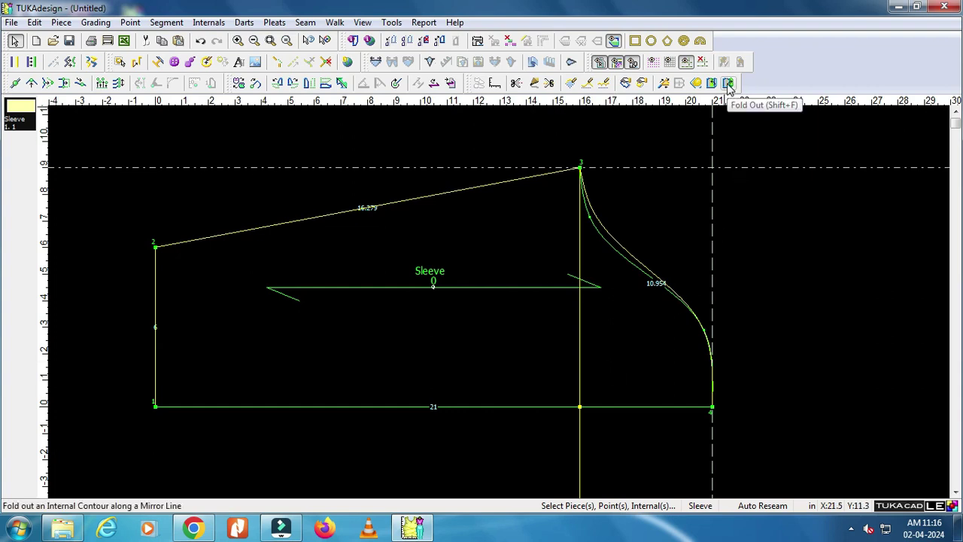
# Try folding the sleeve out along its bottom line by picking the mirror line and cap curve
pyautogui.click(729, 84)
pyautogui.click(715, 409)
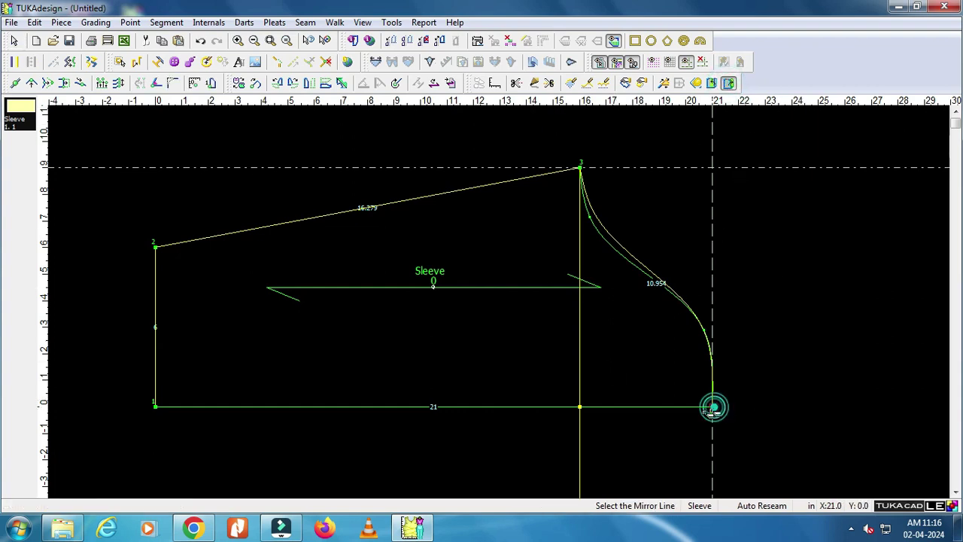
pyautogui.click(164, 408)
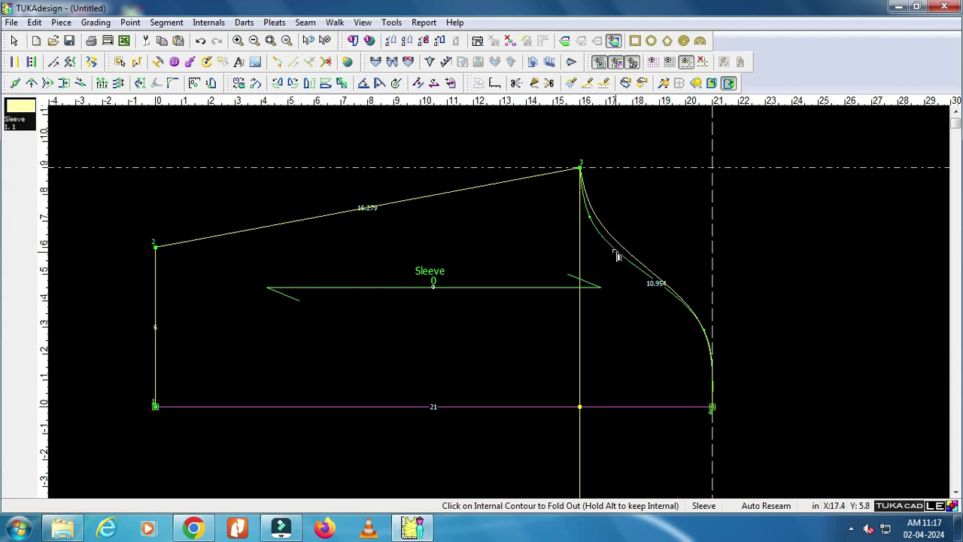
pyautogui.click(624, 257)
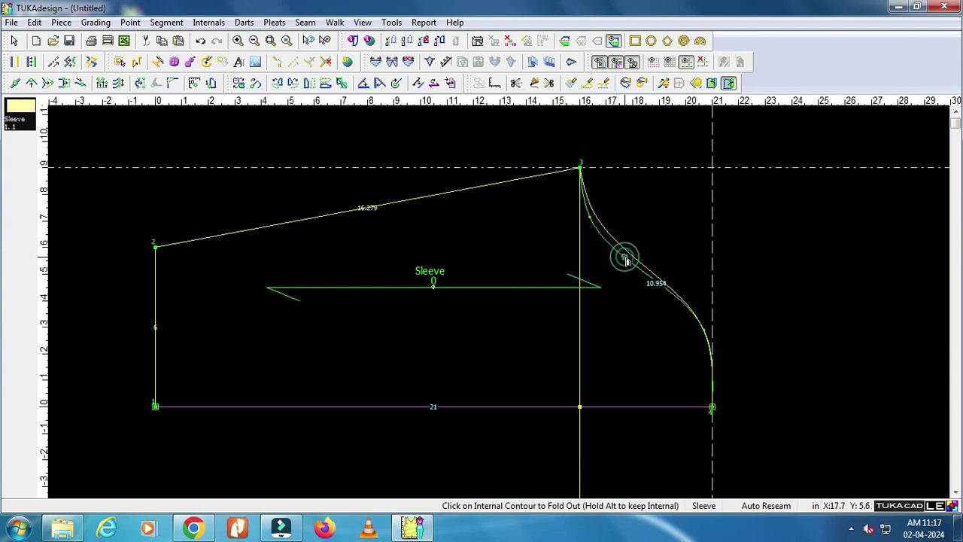
pyautogui.click(608, 411)
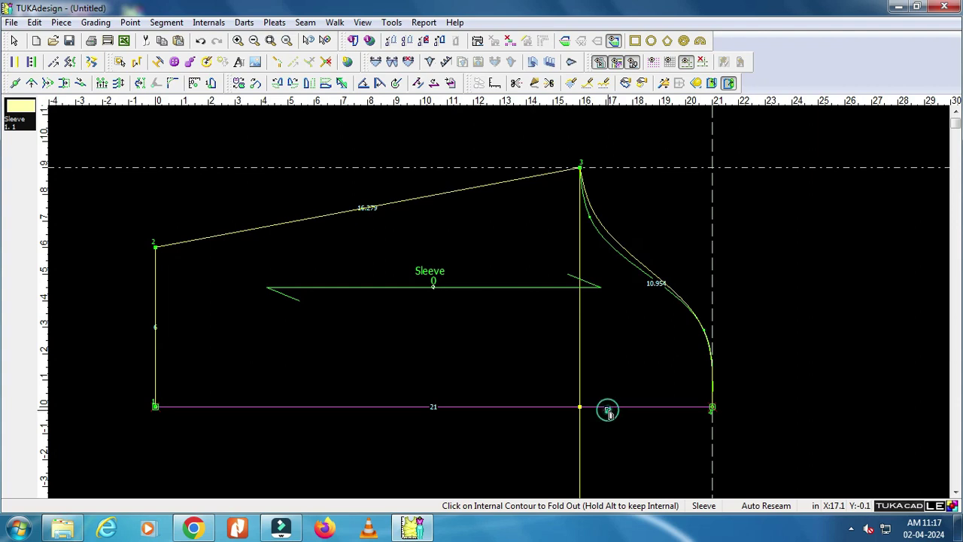
pyautogui.click(623, 257)
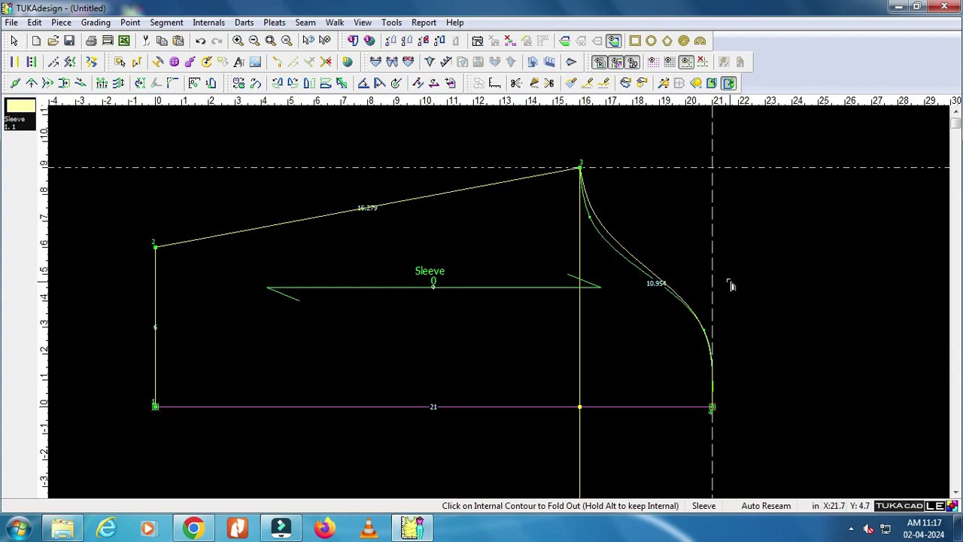
pyautogui.click(713, 407)
pyautogui.click(615, 256)
pyautogui.click(618, 255)
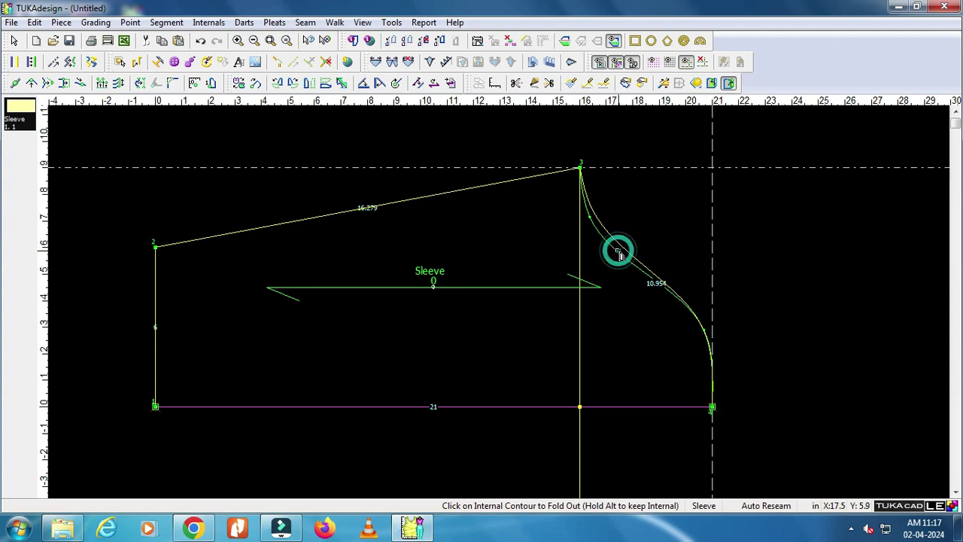
# Cancel the accidental rotation, then mirror the sleeve below its bottom line via Fold Out
pyautogui.click(617, 254)
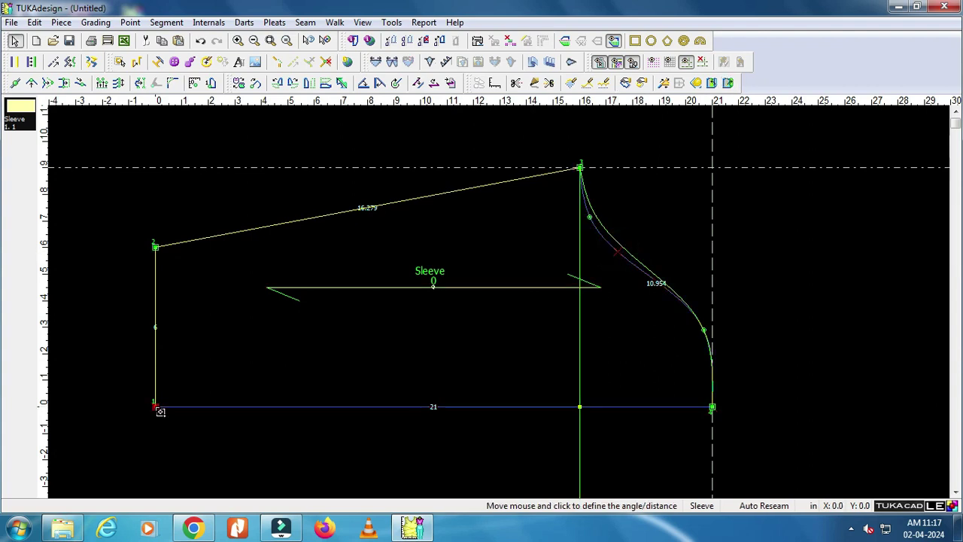
pyautogui.click(383, 372)
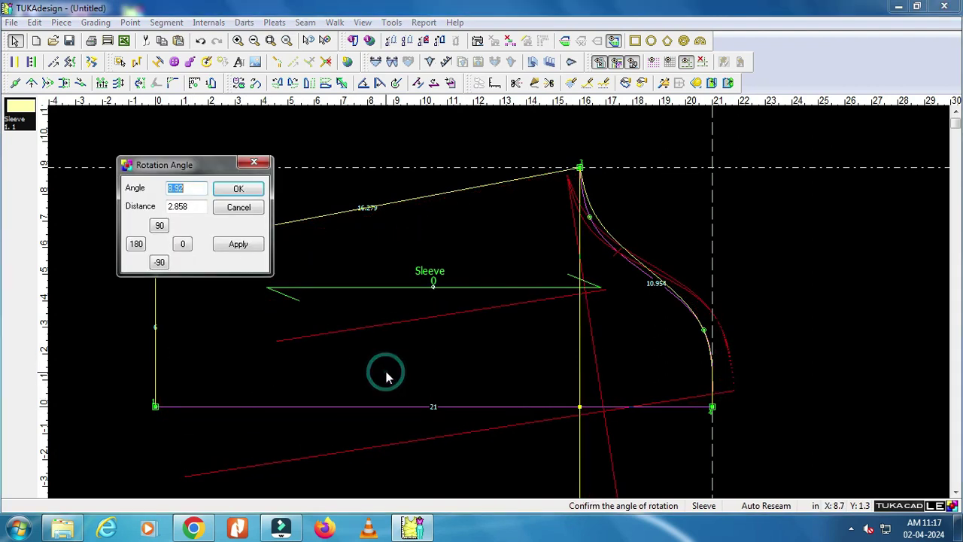
pyautogui.click(241, 209)
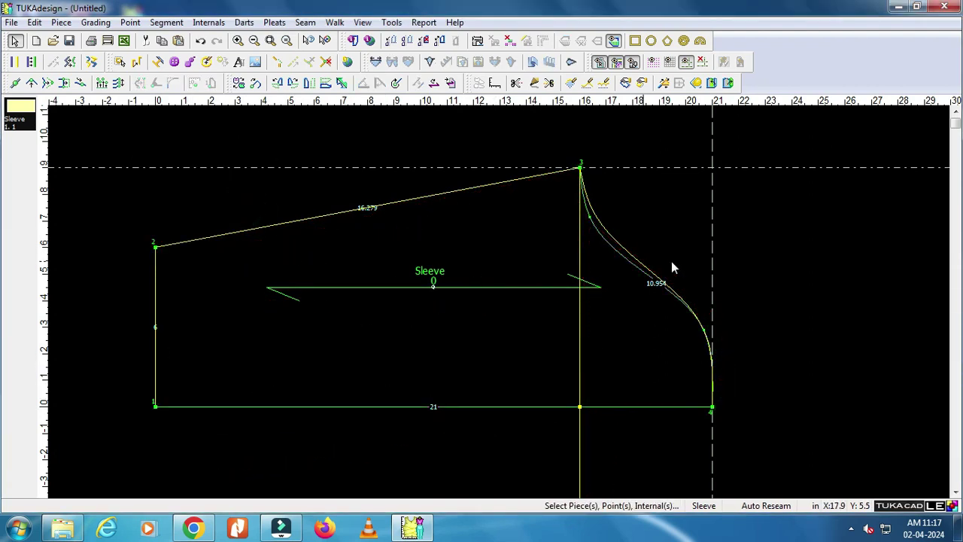
pyautogui.click(729, 84)
pyautogui.click(712, 407)
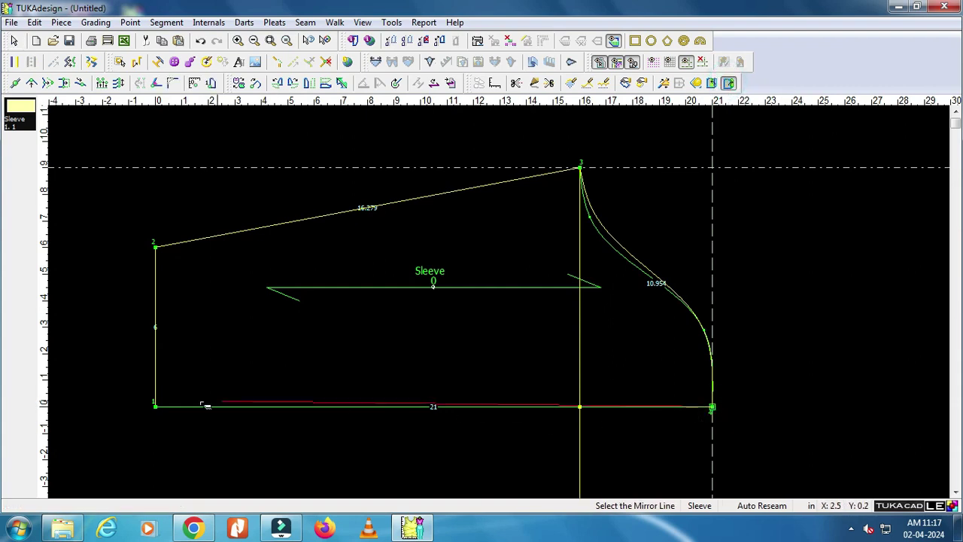
pyautogui.click(157, 406)
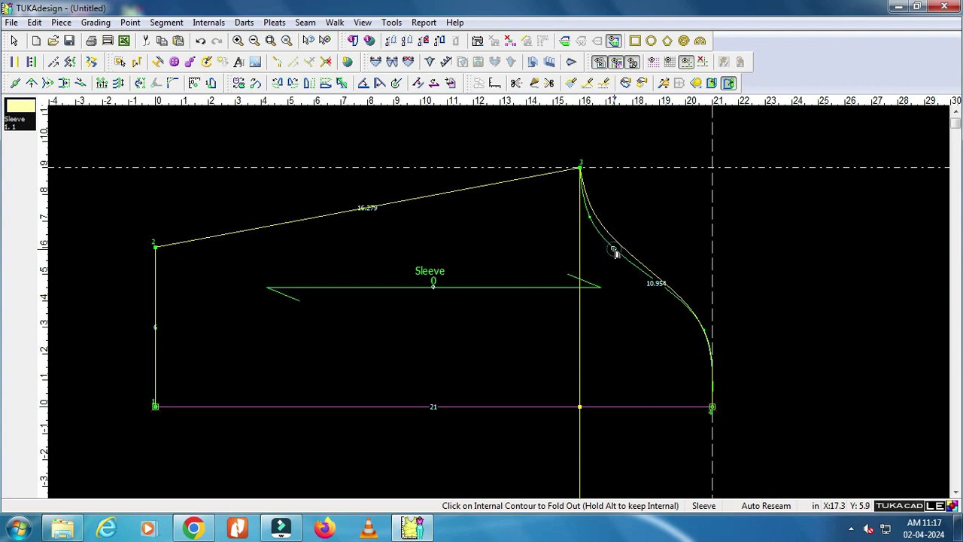
pyautogui.click(595, 226)
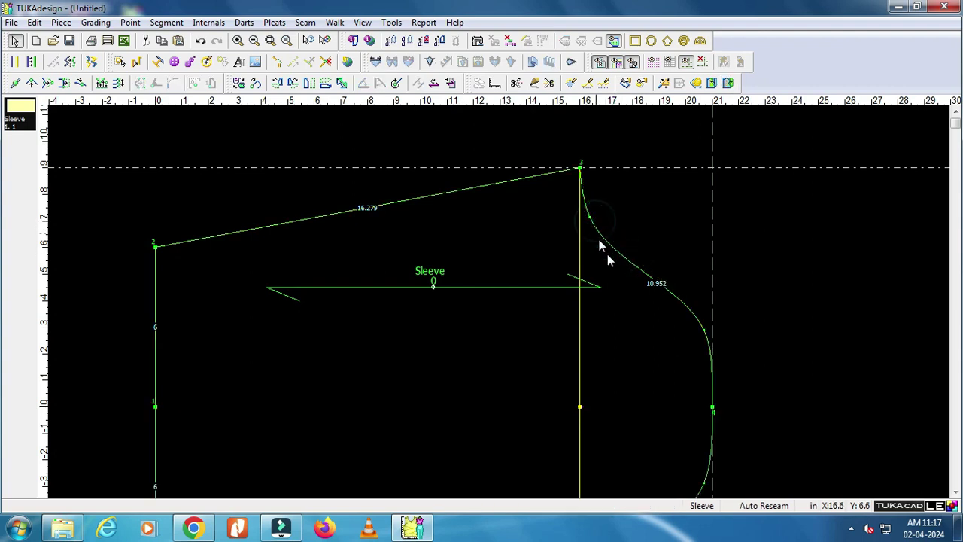
pyautogui.scroll(-1, 613, 283)
pyautogui.scroll(-1, 501, 305)
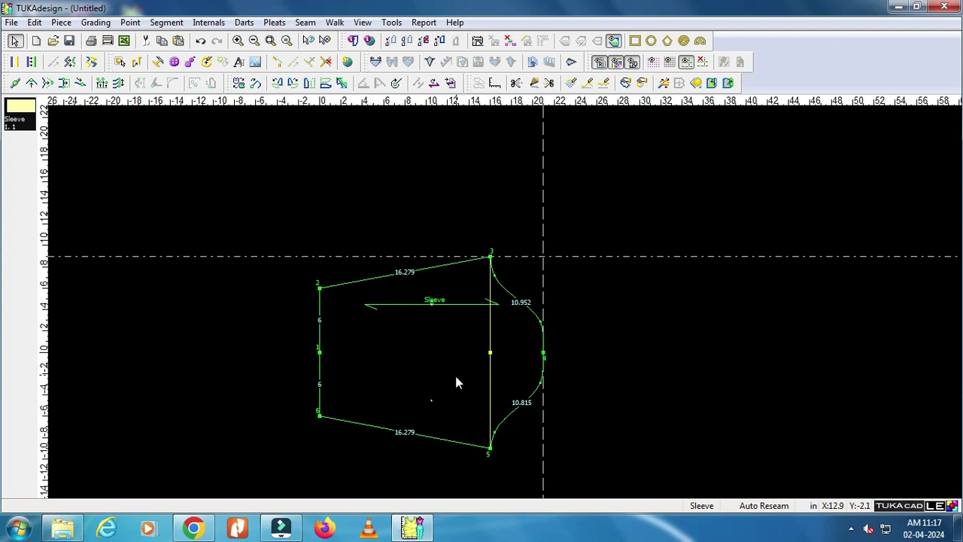
pyautogui.scroll(1, 505, 301)
pyautogui.scroll(1, 505, 302)
pyautogui.scroll(1, 504, 302)
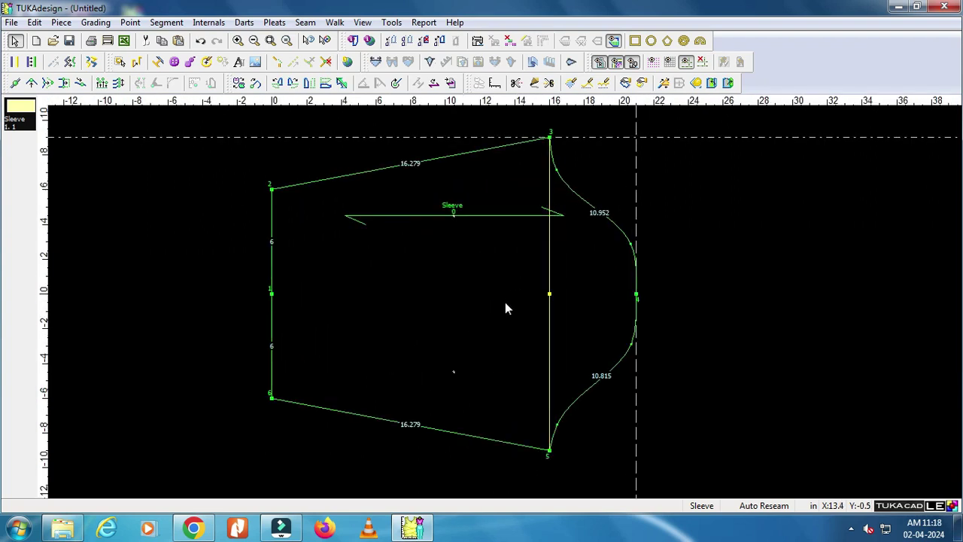
pyautogui.scroll(1, 504, 302)
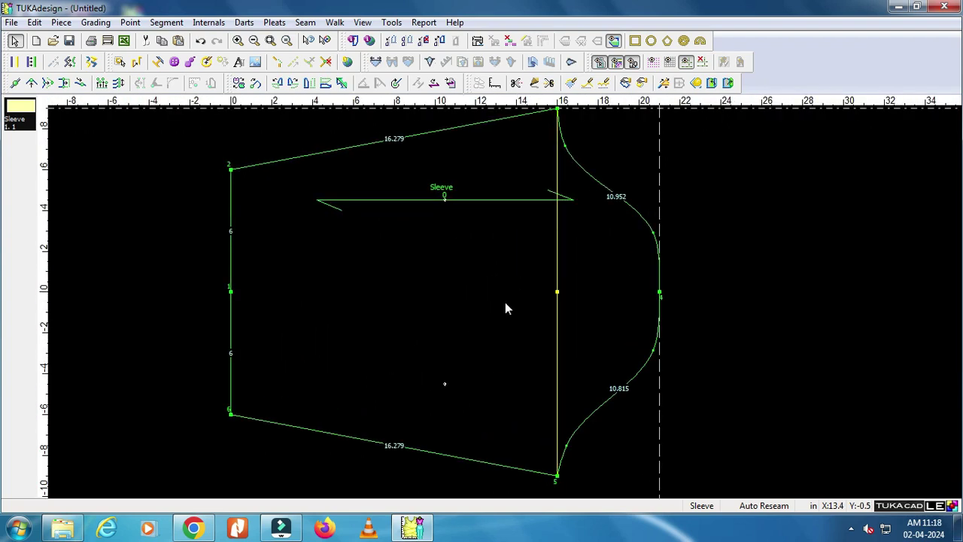
pyautogui.scroll(-1, 506, 307)
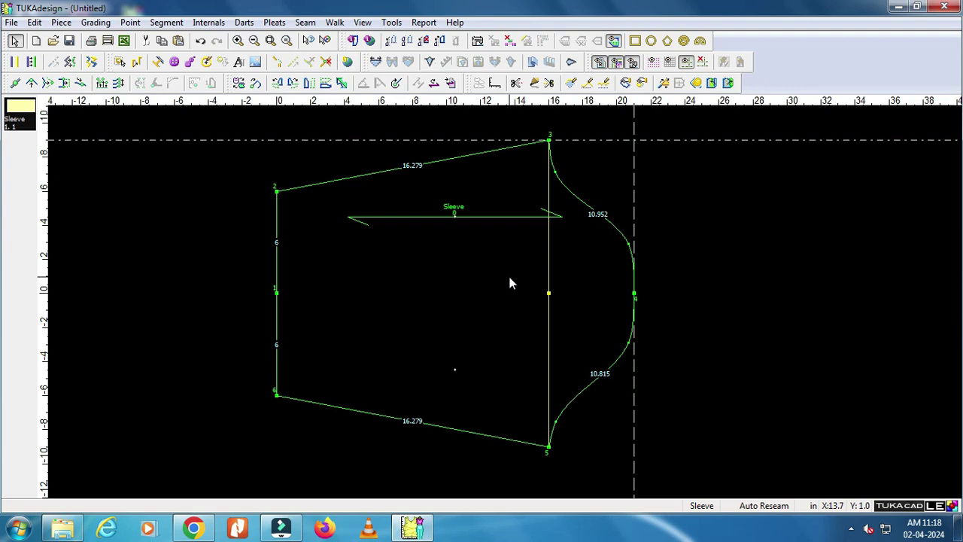
pyautogui.scroll(1, 506, 308)
pyautogui.scroll(-1, 504, 307)
pyautogui.scroll(1, 507, 308)
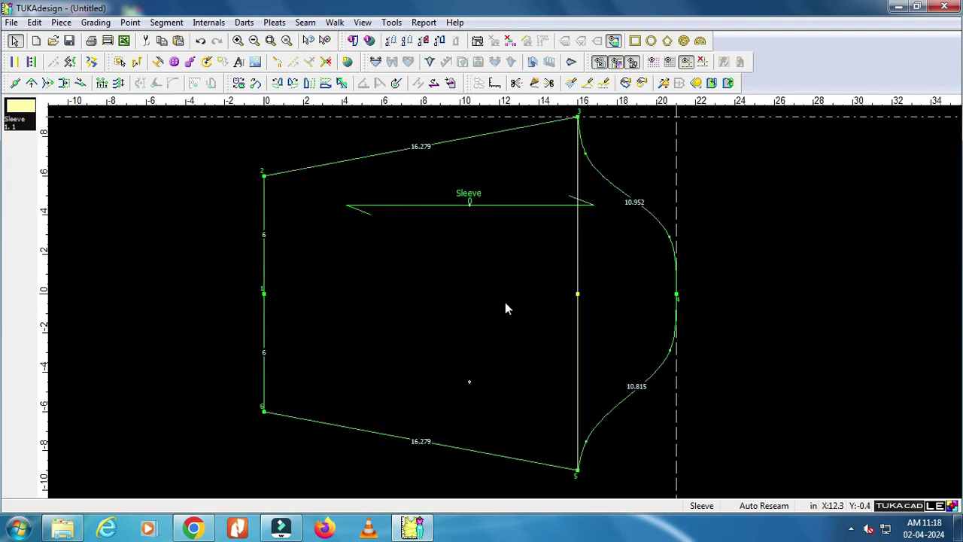
# Delete the guide lines and give the 12-inch left edge a notched 1.5 seam allowance
pyautogui.click(702, 63)
pyautogui.click(263, 412)
pyautogui.click(264, 178)
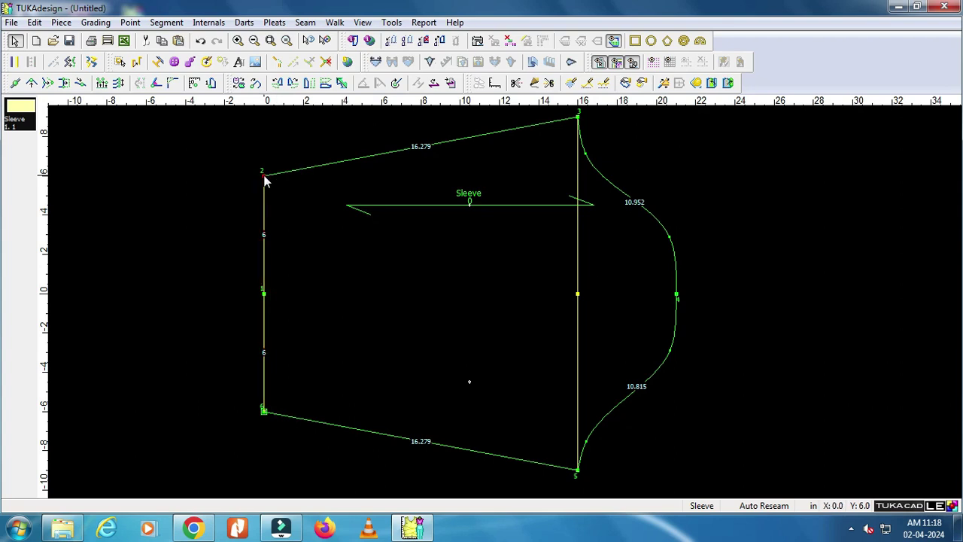
pyautogui.click(478, 42)
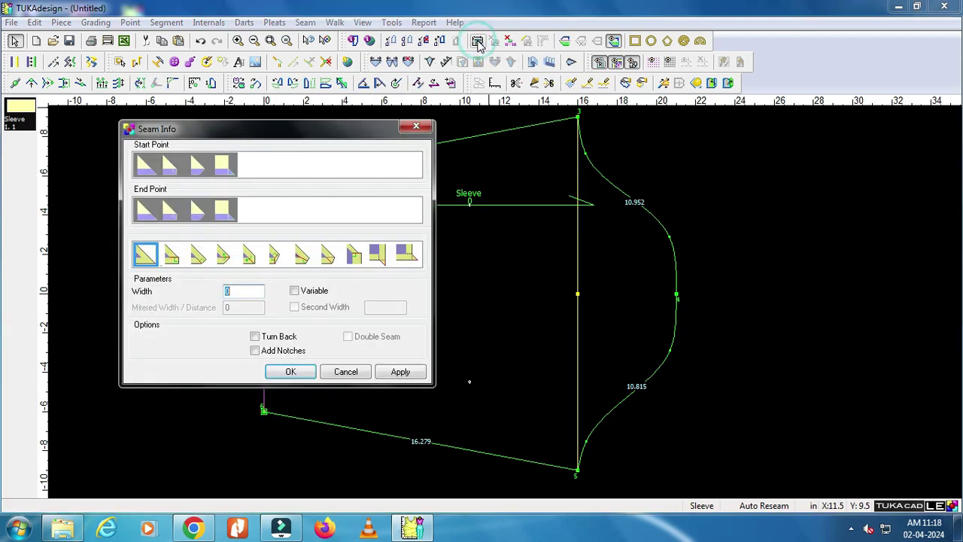
pyautogui.write('1.5')
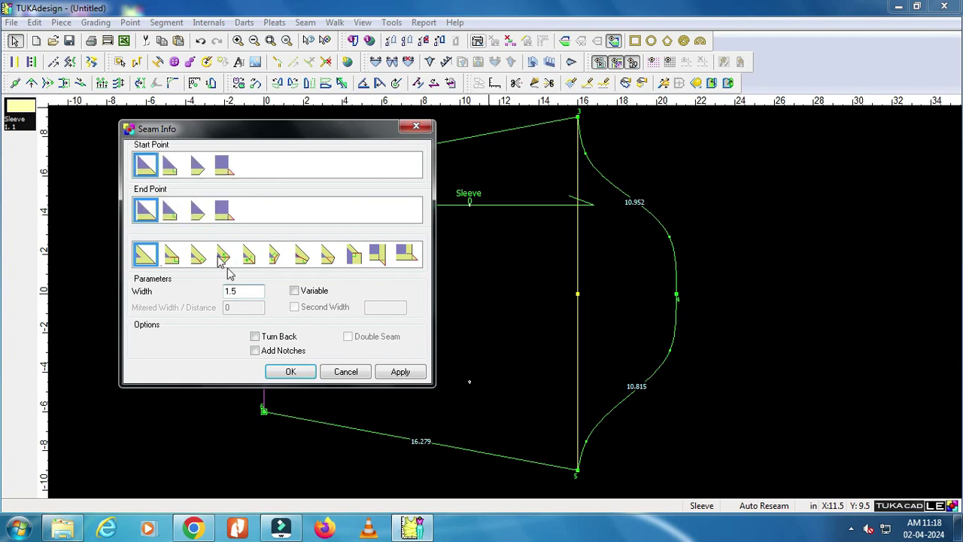
pyautogui.click(147, 165)
pyautogui.click(147, 210)
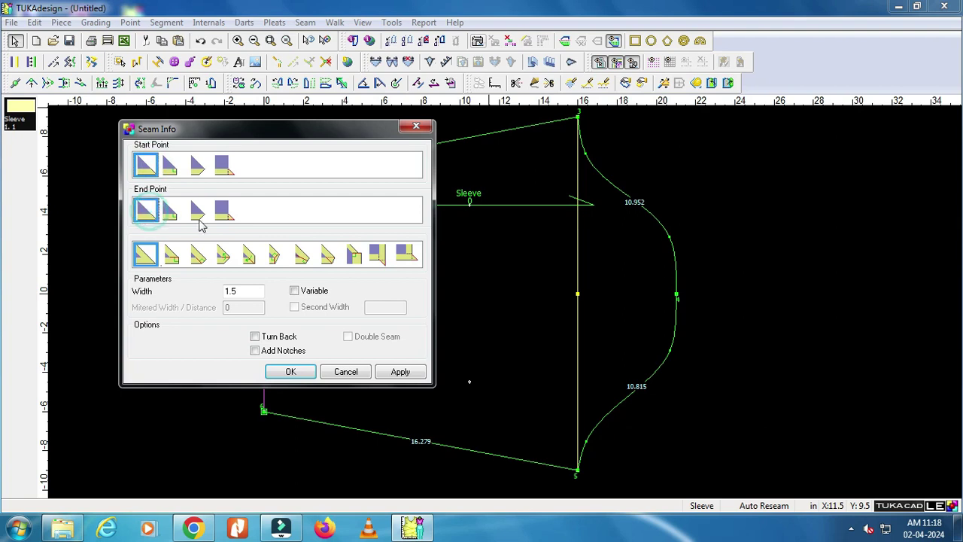
pyautogui.click(255, 351)
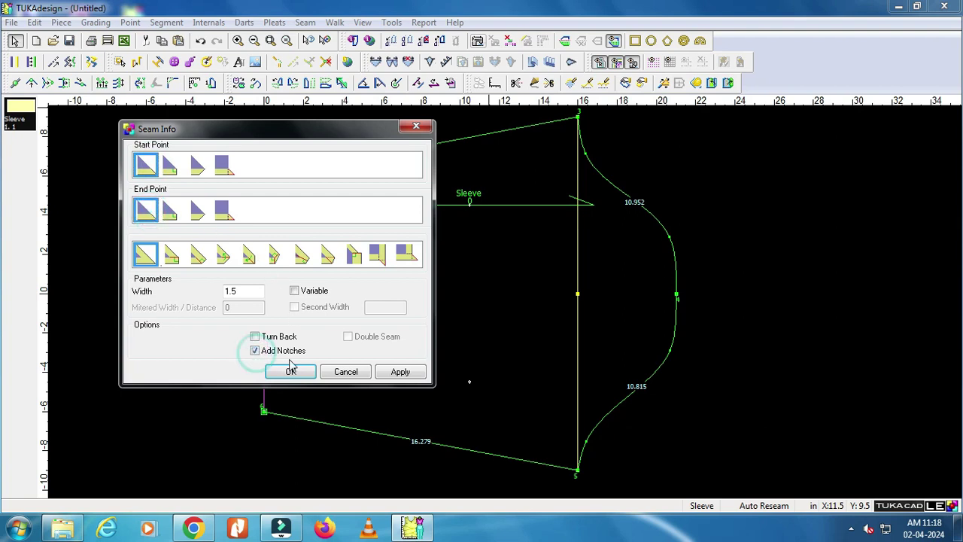
pyautogui.click(290, 372)
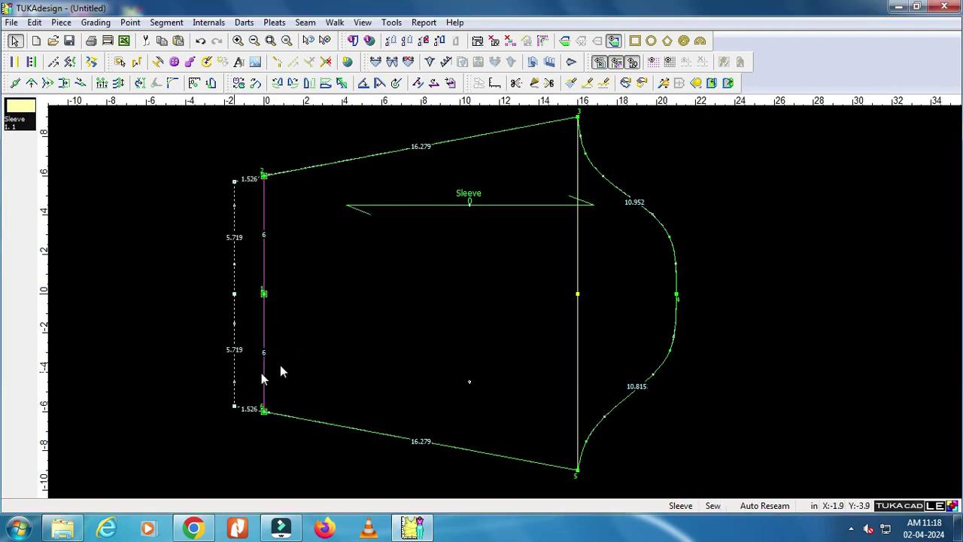
# Give the sloped top edge a 0.5 seam allowance with notches, then deselect it
pyautogui.click(264, 174)
pyautogui.click(578, 118)
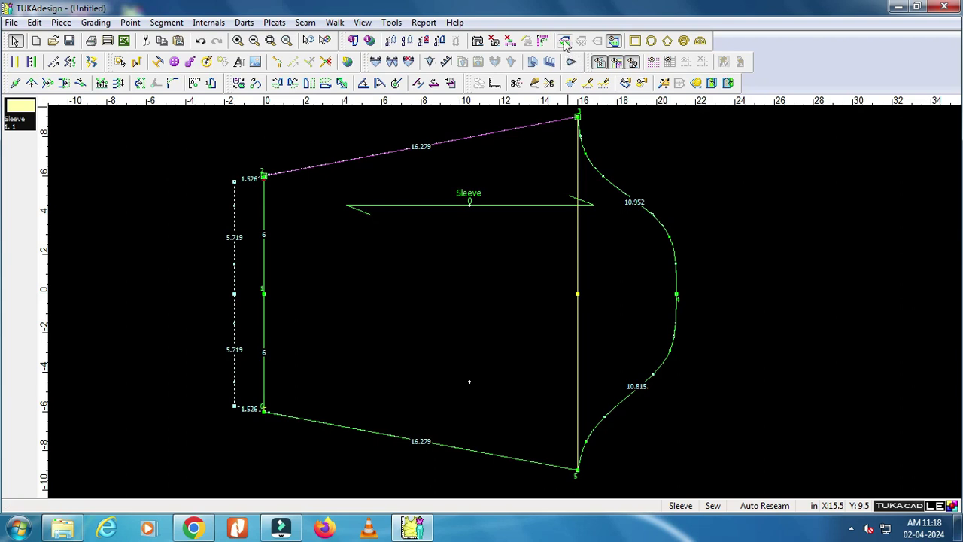
pyautogui.click(477, 41)
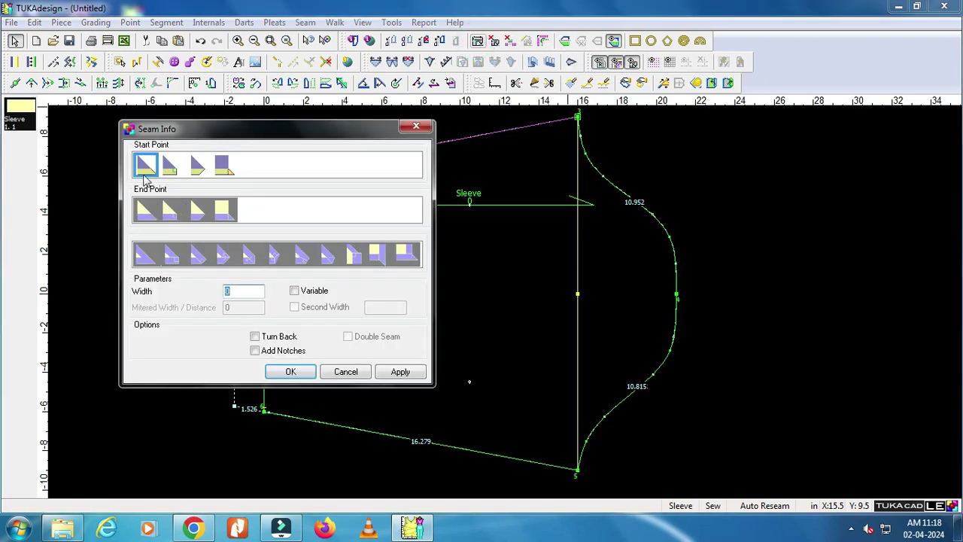
pyautogui.write('.5')
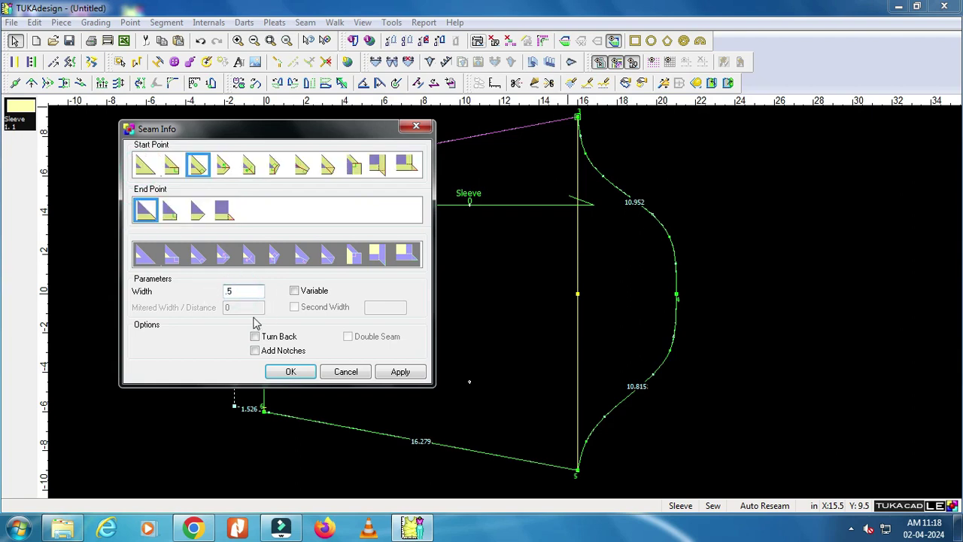
pyautogui.click(254, 352)
pyautogui.click(291, 372)
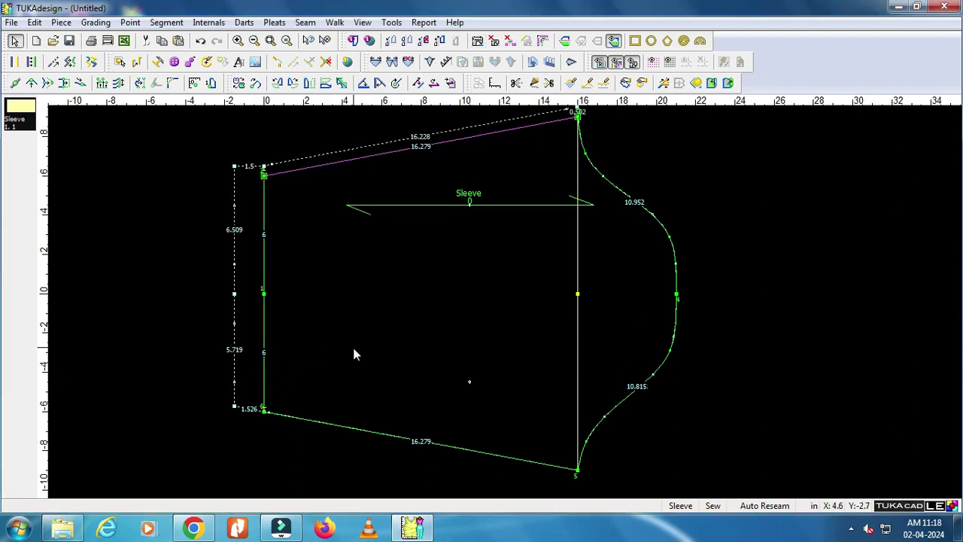
pyautogui.click(577, 114)
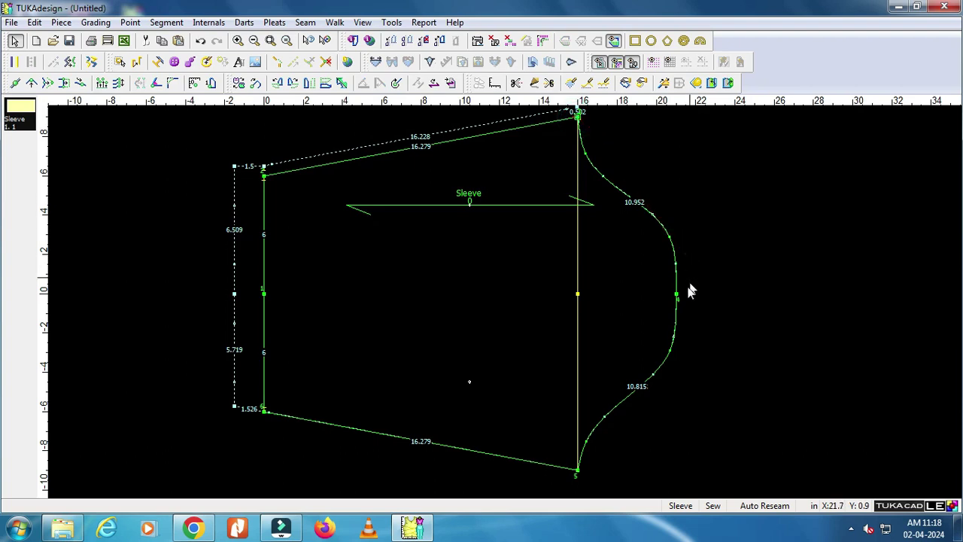
# Undo an accidental half-piece mirror, then give the cap curve a notched 0.25 seam allowance
pyautogui.click(579, 475)
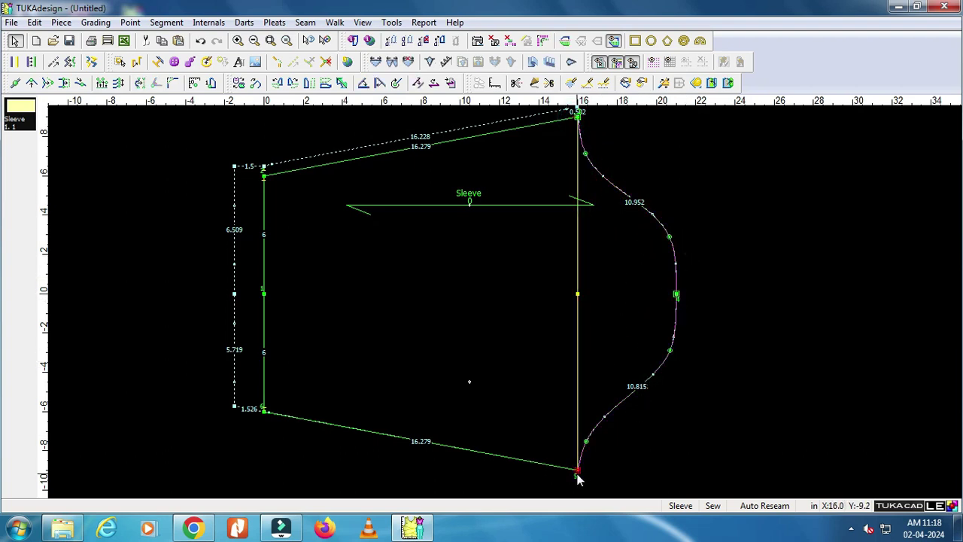
pyautogui.click(564, 40)
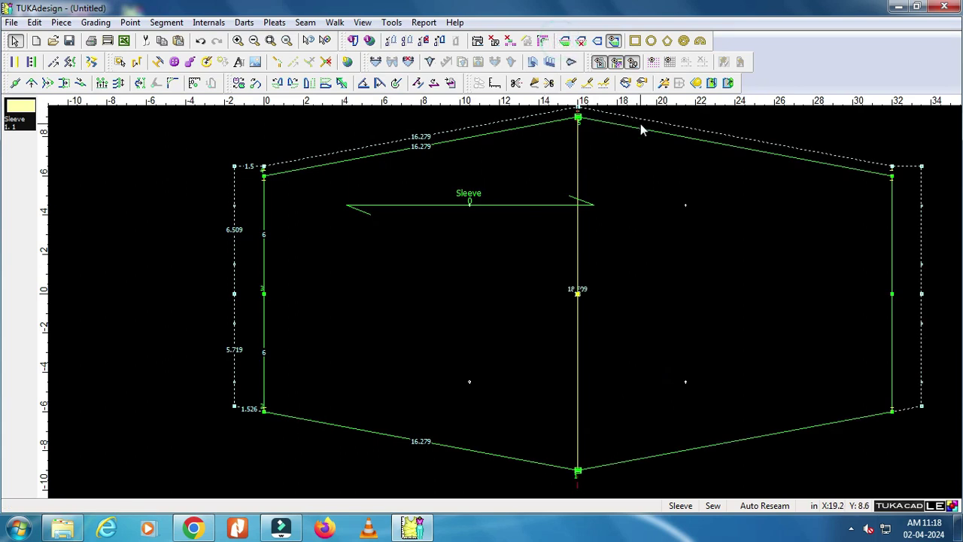
pyautogui.hotkey('ctrl', 'z')
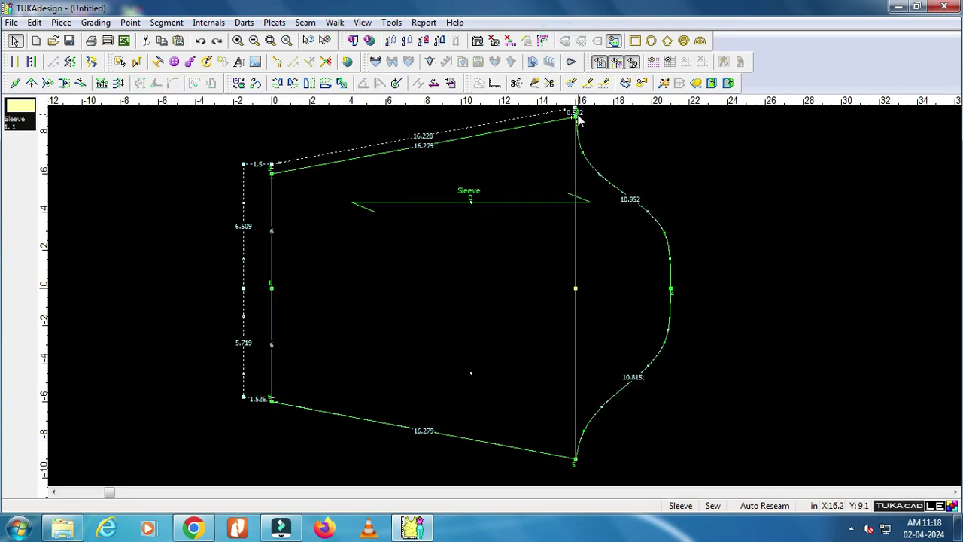
pyautogui.click(575, 115)
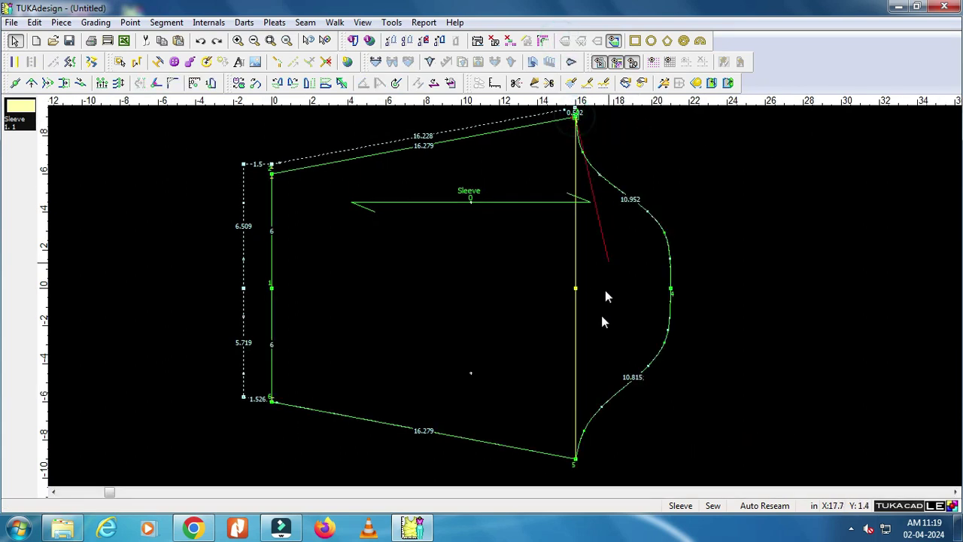
pyautogui.click(576, 459)
pyautogui.click(477, 41)
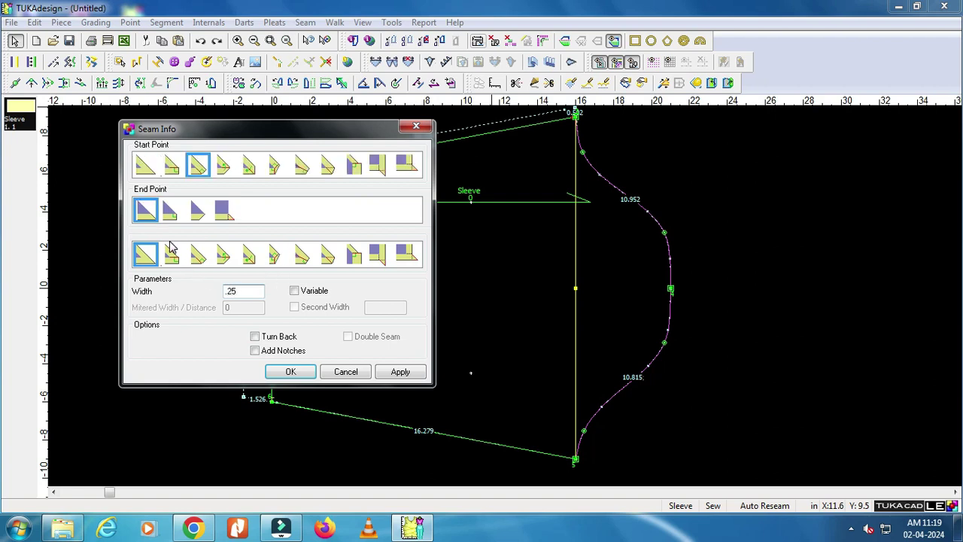
pyautogui.click(145, 167)
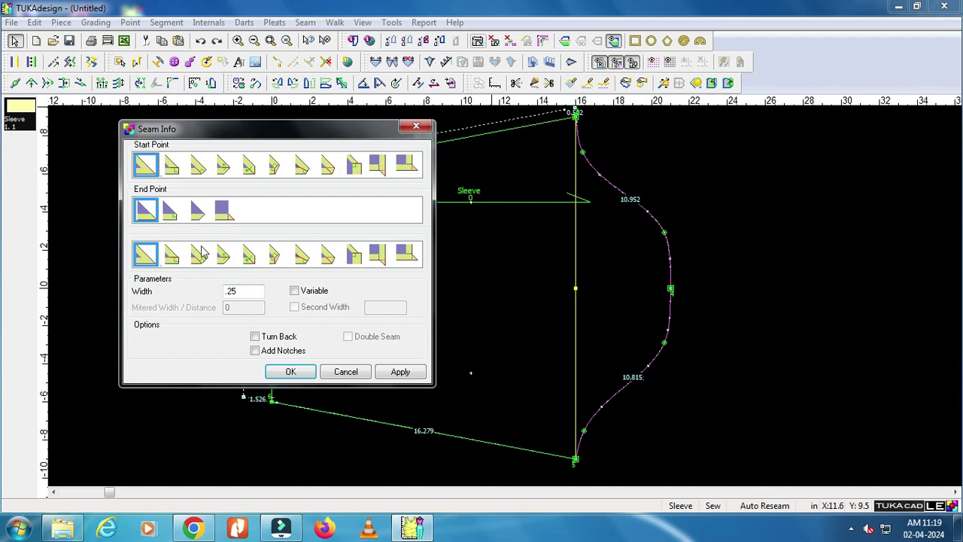
pyautogui.click(255, 351)
pyautogui.click(290, 371)
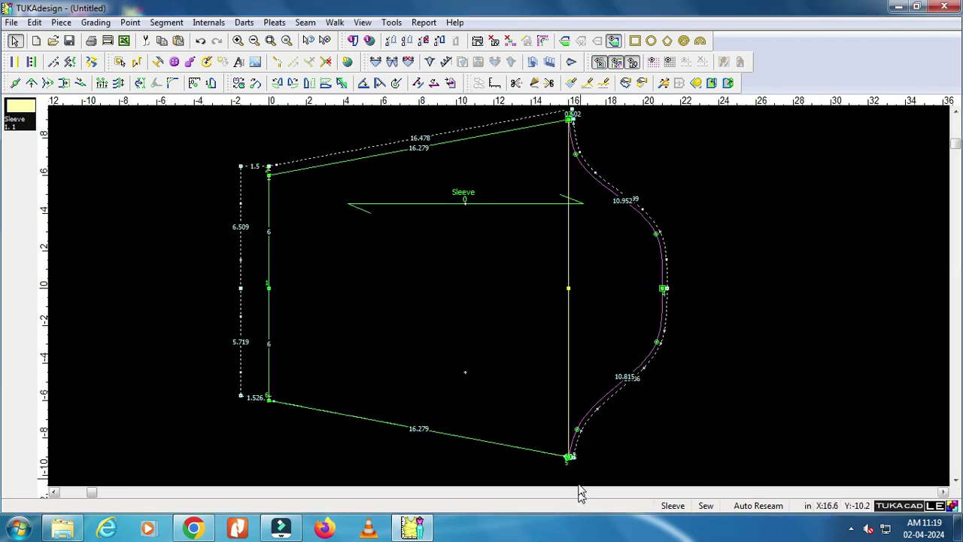
# Give the lower sloped edge a notched 0.5 seam with plain corners, then select the left edge
pyautogui.click(271, 407)
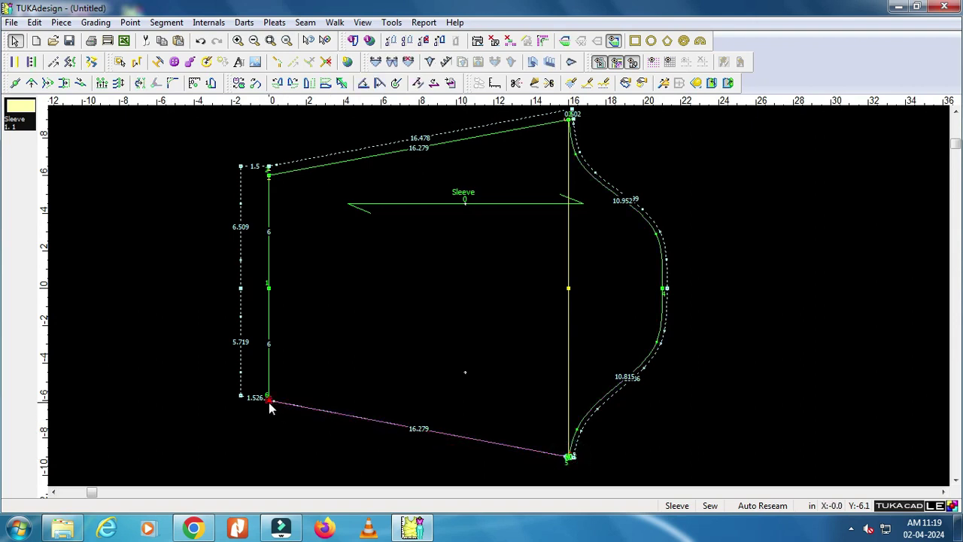
pyautogui.click(478, 42)
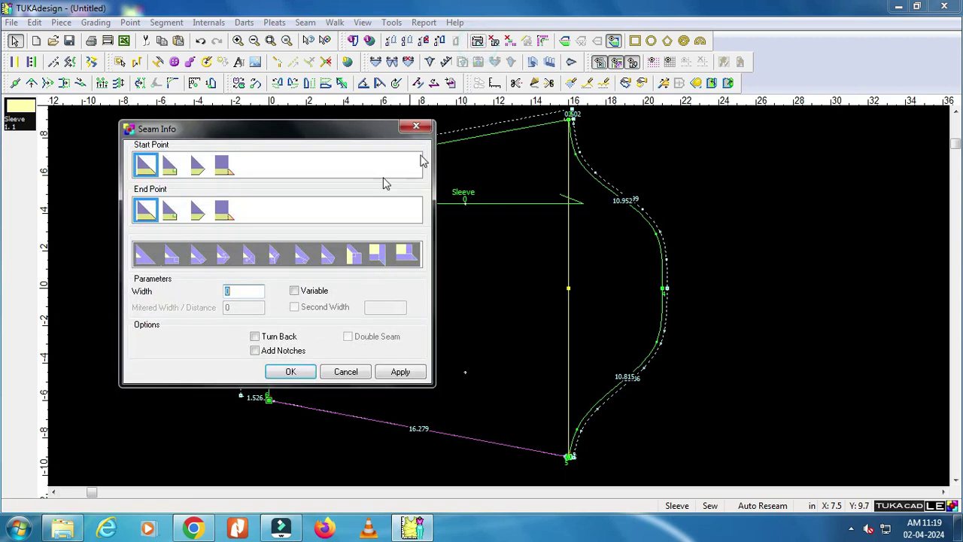
pyautogui.write('5')
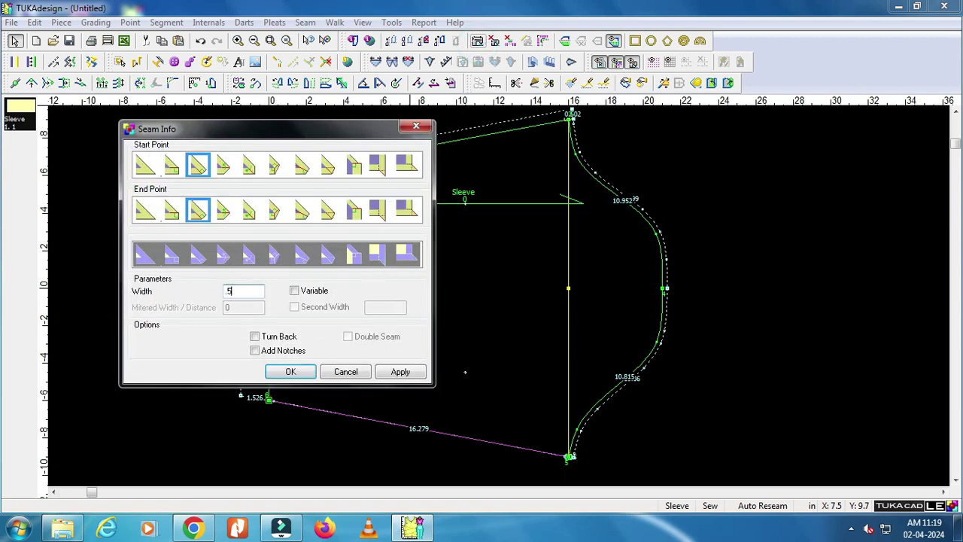
pyautogui.click(145, 166)
pyautogui.click(146, 209)
pyautogui.click(265, 353)
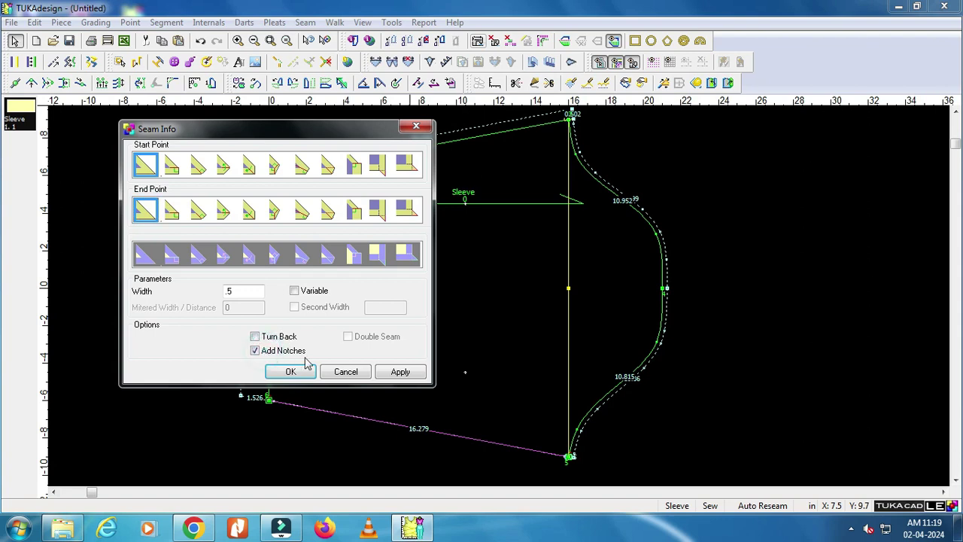
pyautogui.click(294, 372)
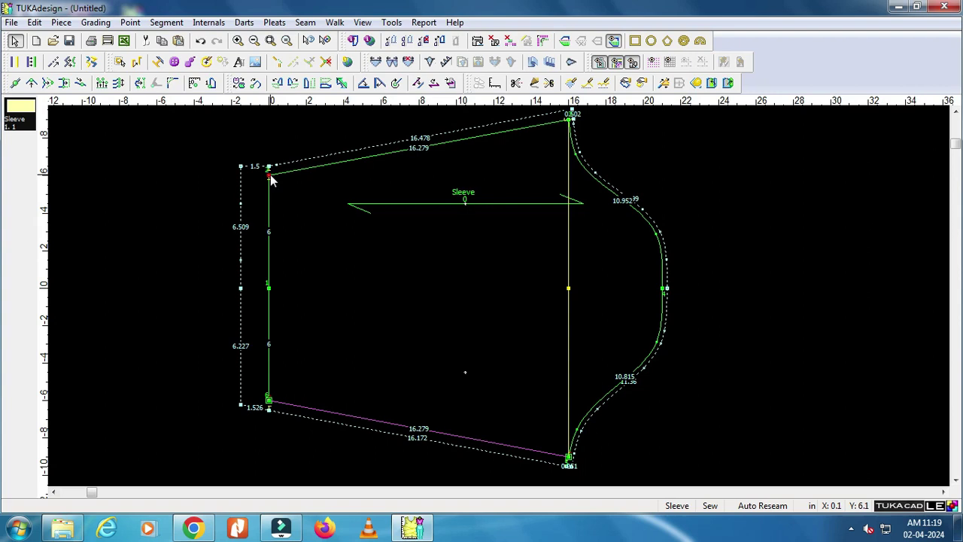
pyautogui.click(269, 398)
pyautogui.click(270, 174)
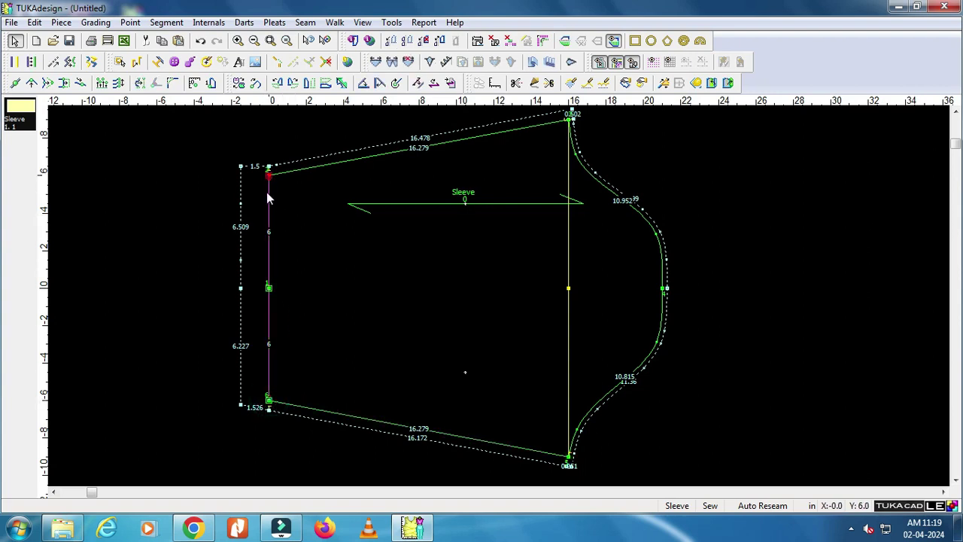
# Re-apply the left edge's 1.5 notched seam allowance with a plain end corner
pyautogui.click(449, 83)
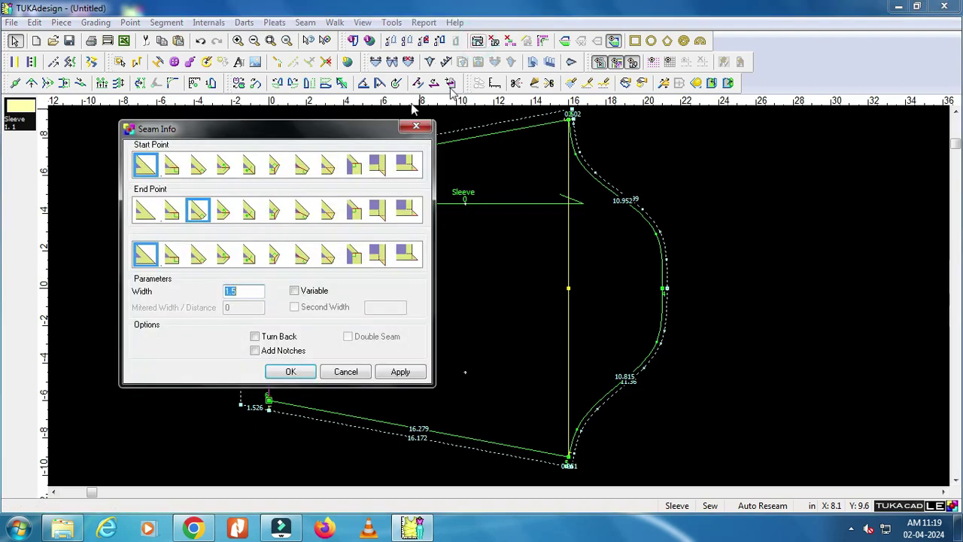
pyautogui.moveTo(253, 133); pyautogui.dragTo(671, 143)
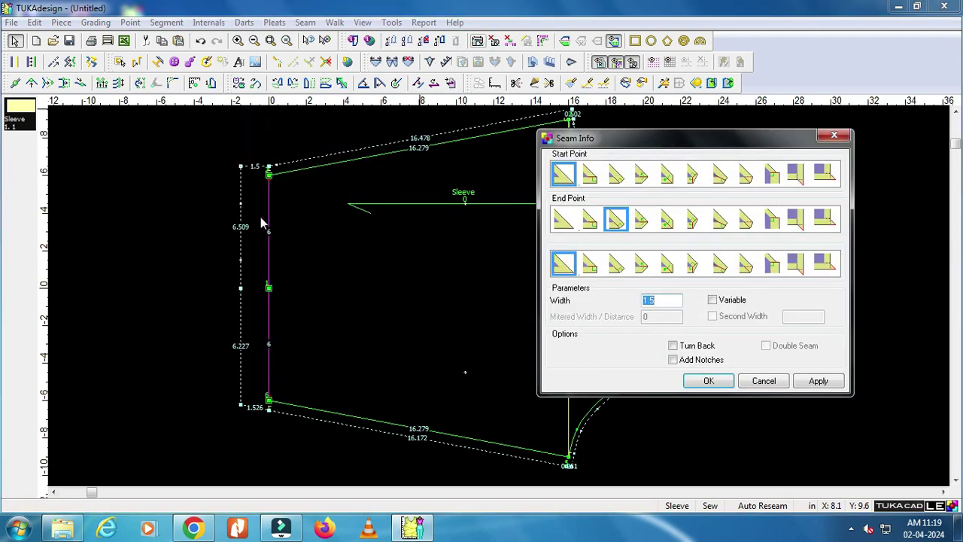
pyautogui.click(560, 225)
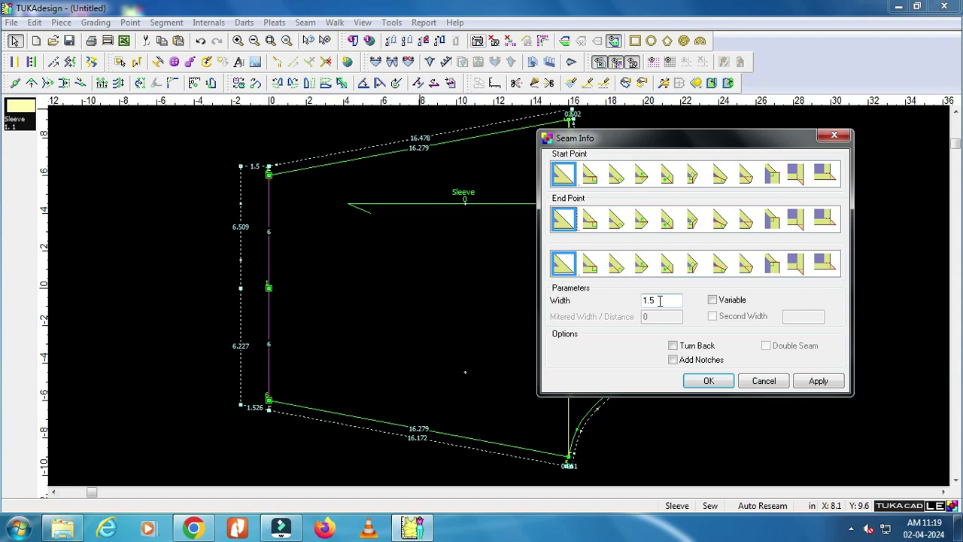
pyautogui.click(691, 362)
pyautogui.click(708, 381)
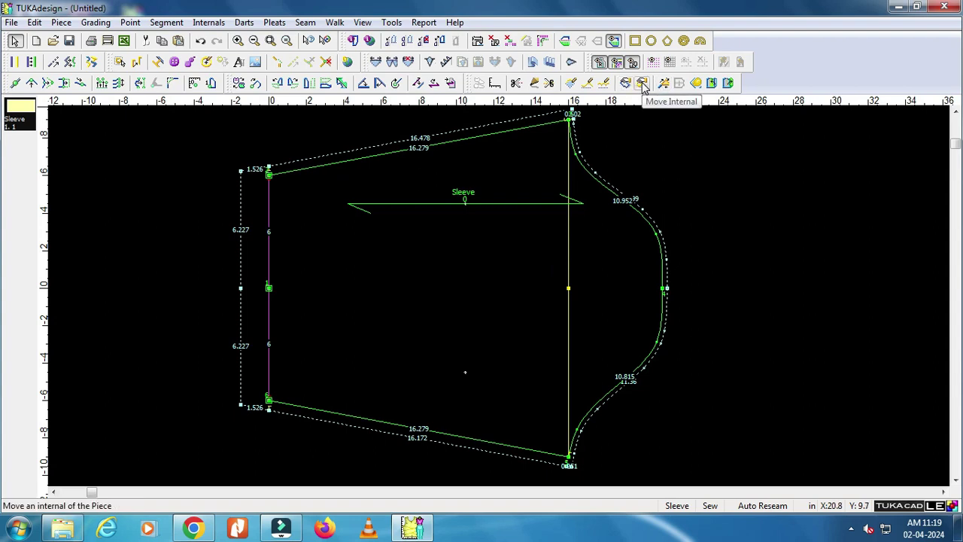
# Move the grainline and label lower-left inside the sleeve, then reselect the left edge
pyautogui.click(642, 83)
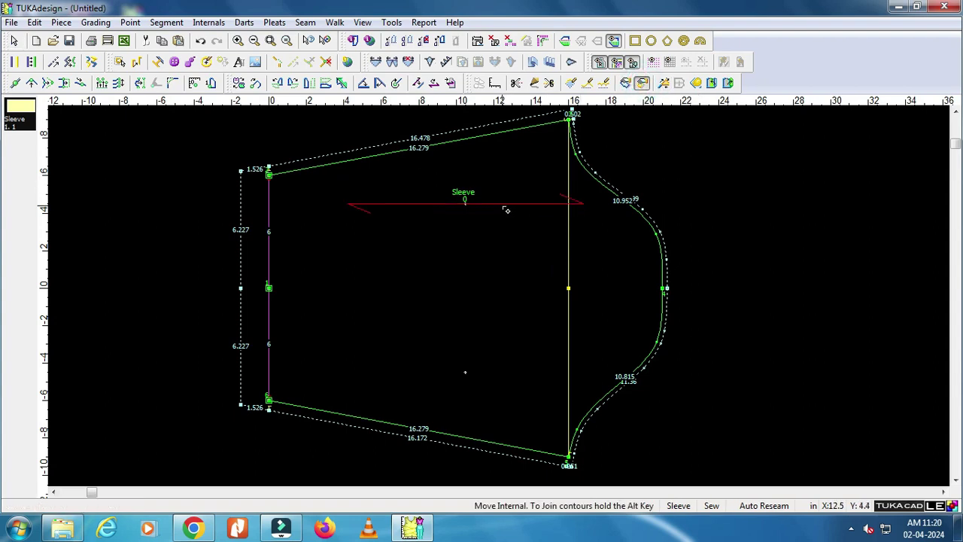
pyautogui.click(504, 204)
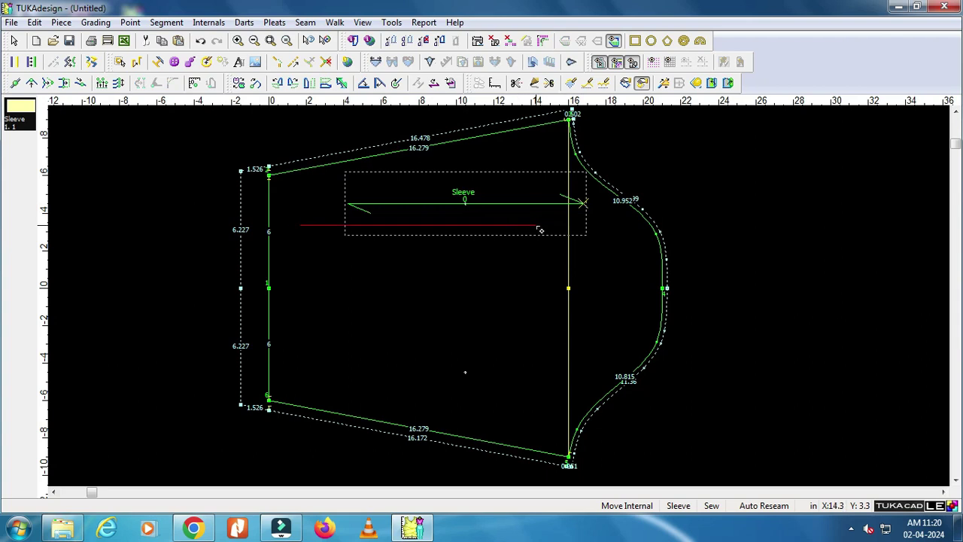
pyautogui.click(545, 228)
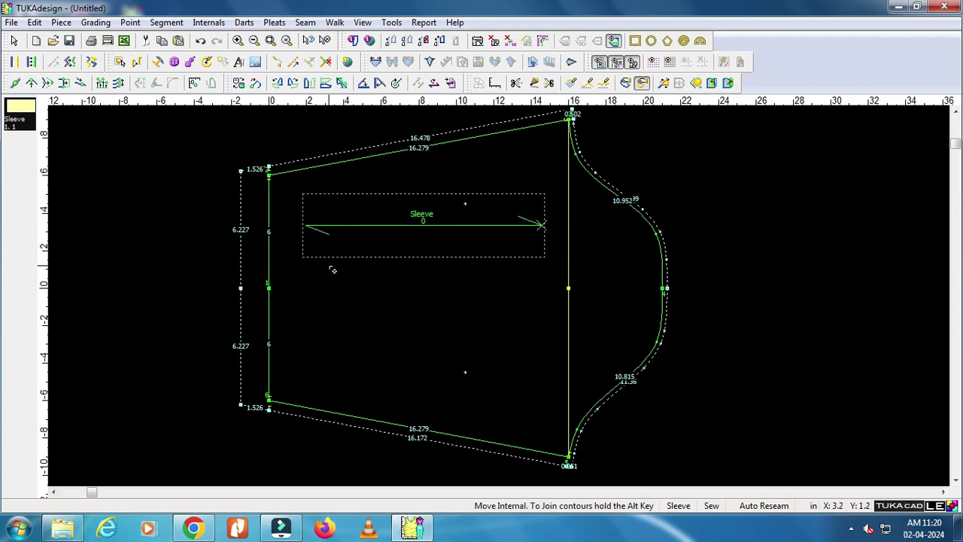
pyautogui.click(15, 41)
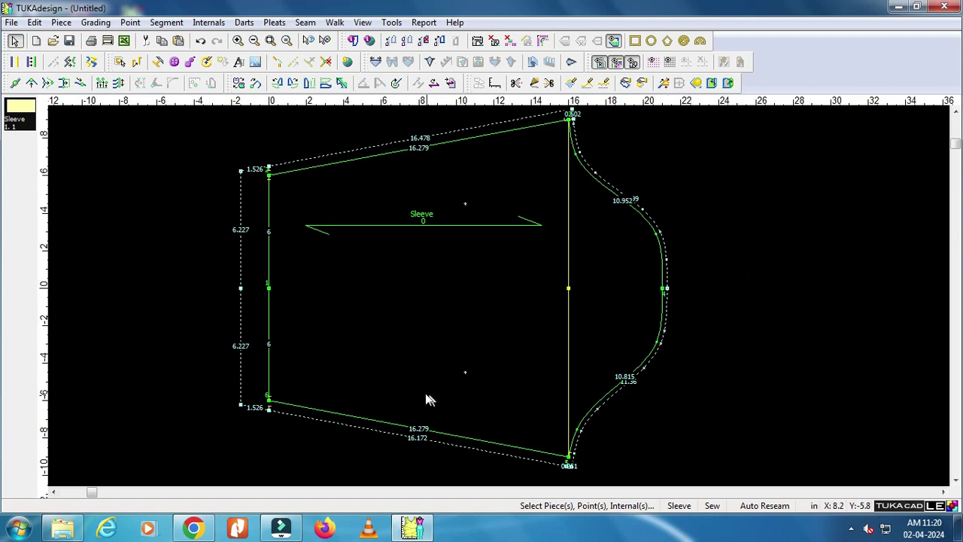
pyautogui.moveTo(273, 404); pyautogui.dragTo(272, 179)
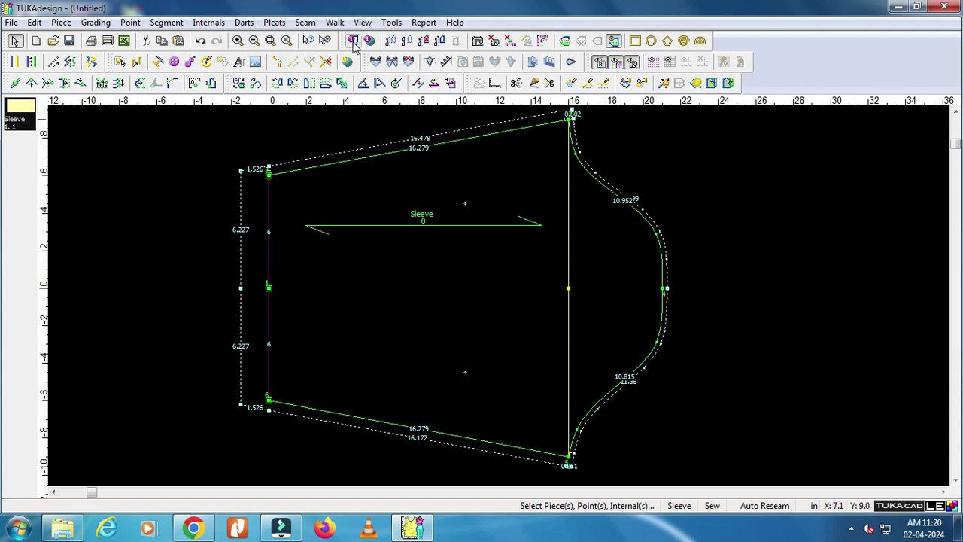
# Apply a global 0.5 seam width to the current Sleeve piece only
pyautogui.click(306, 23)
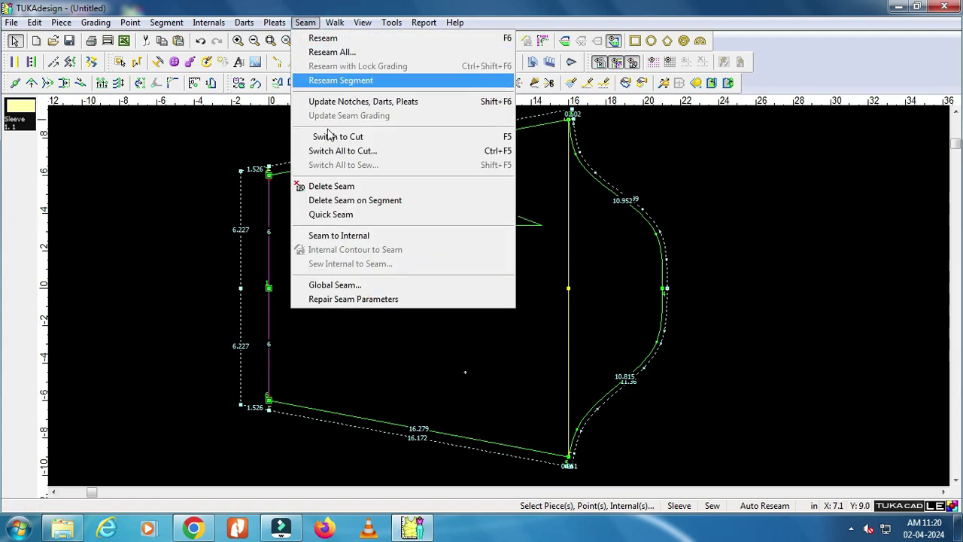
pyautogui.click(336, 285)
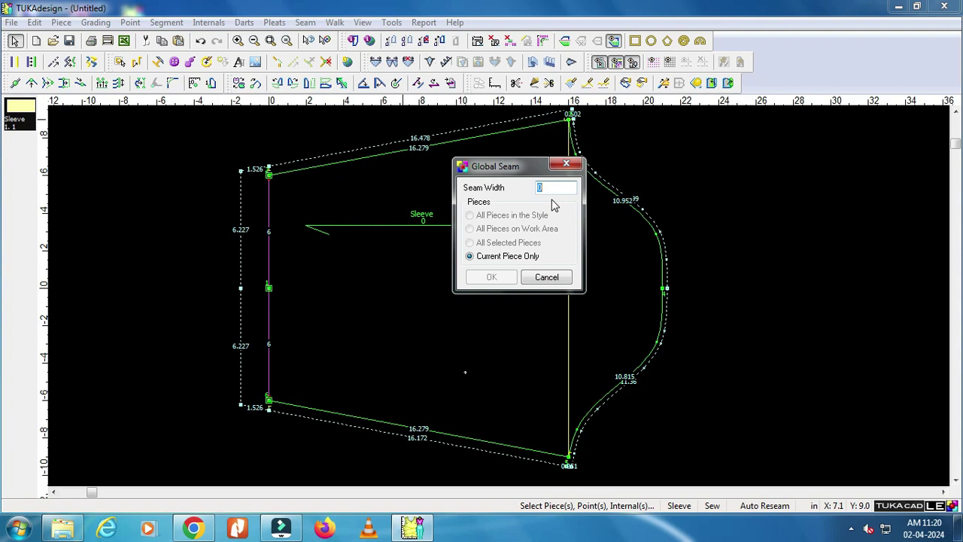
pyautogui.write('.5')
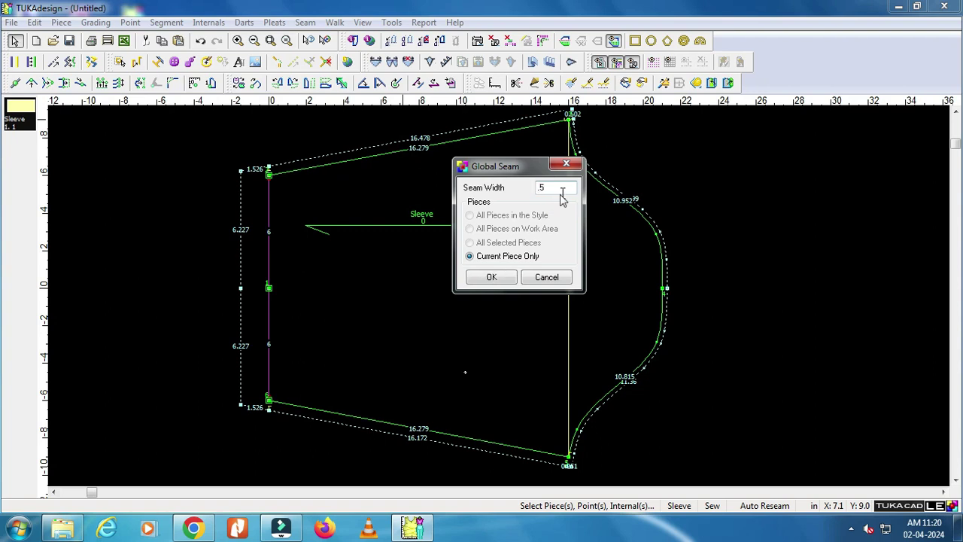
pyautogui.click(493, 278)
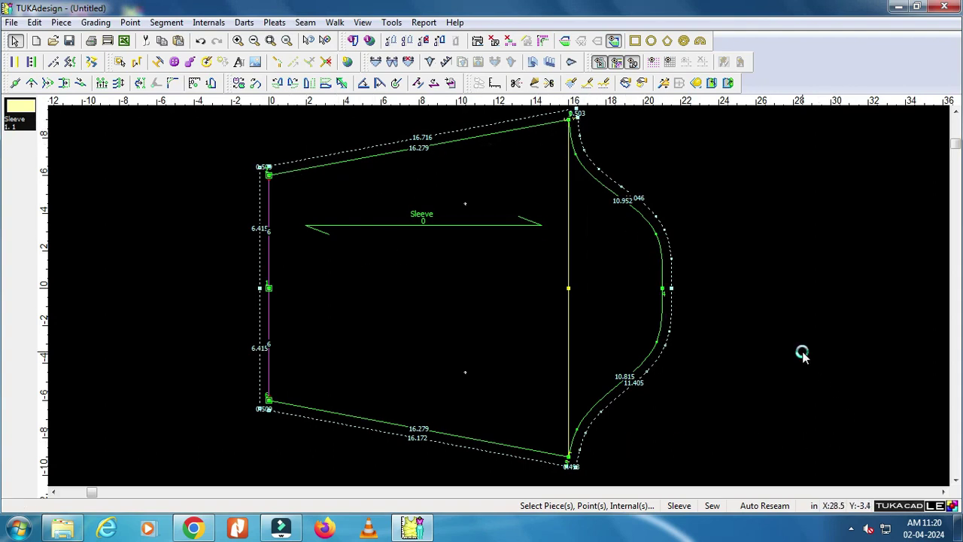
# Open the Sleeve's Piece Info and enter the piece code Cut-2
pyautogui.doubleClick(441, 217)
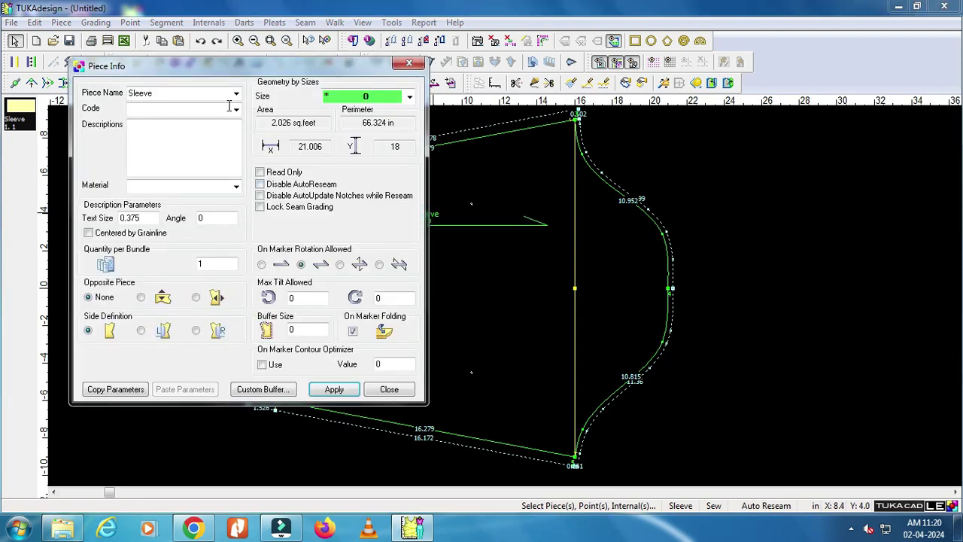
pyautogui.click(145, 107)
pyautogui.write('Cut-2')
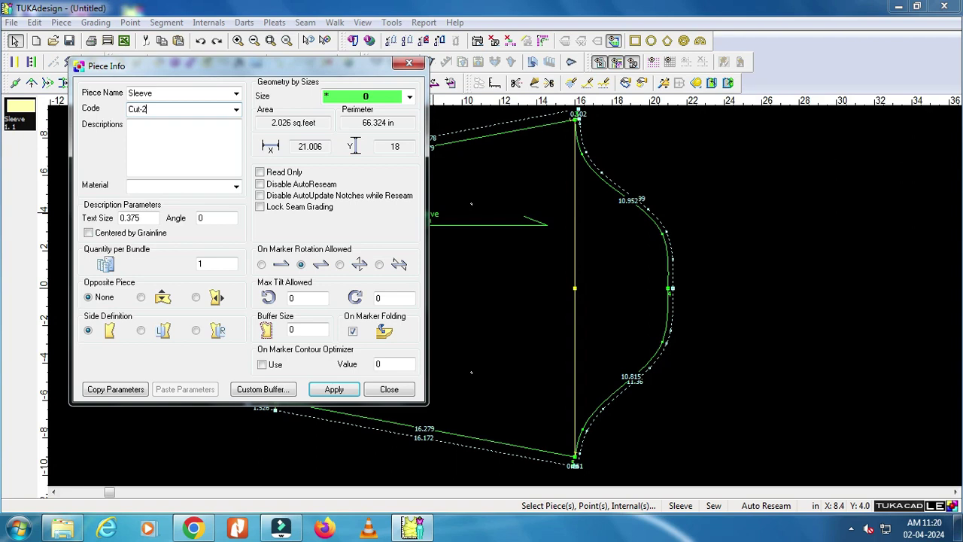
pyautogui.click(389, 389)
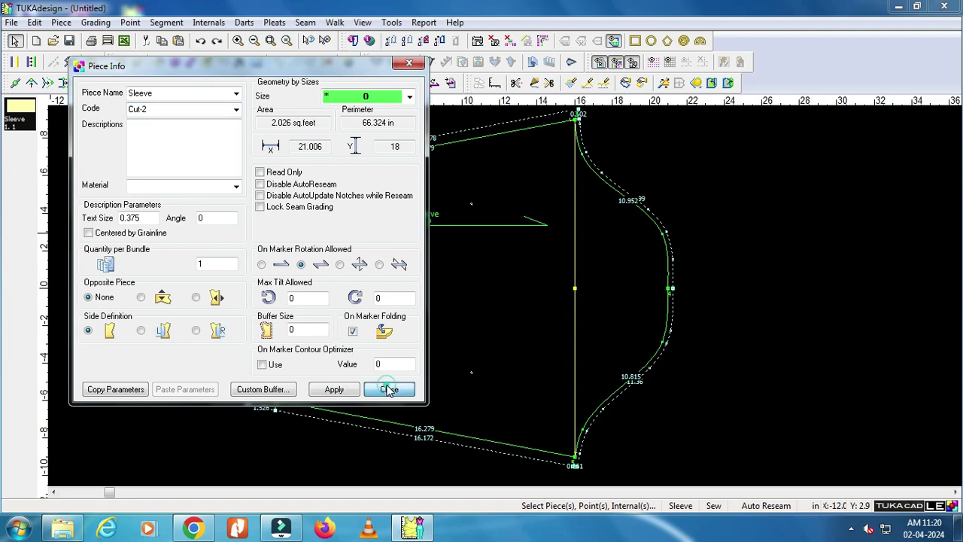
pyautogui.click(60, 23)
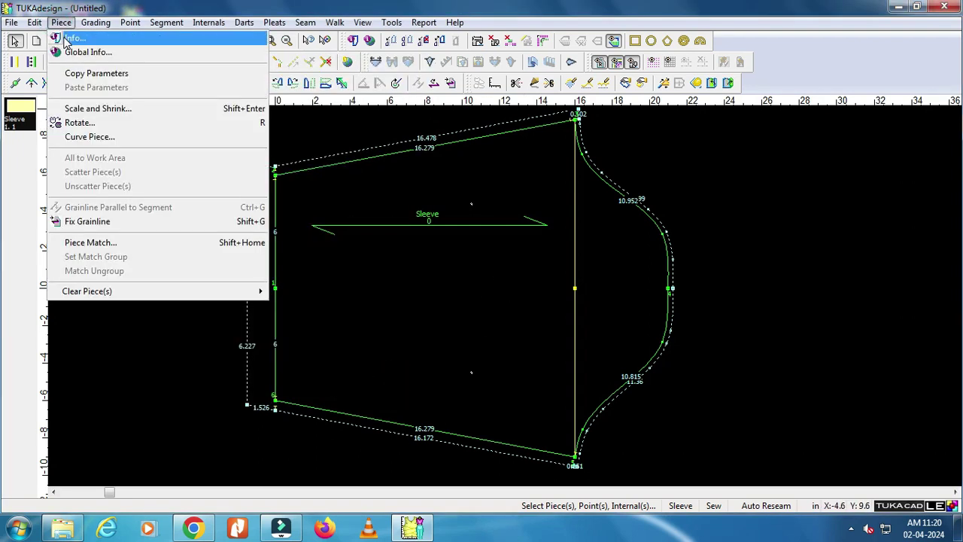
pyautogui.click(66, 43)
pyautogui.click(150, 109)
pyautogui.write('Cut-2')
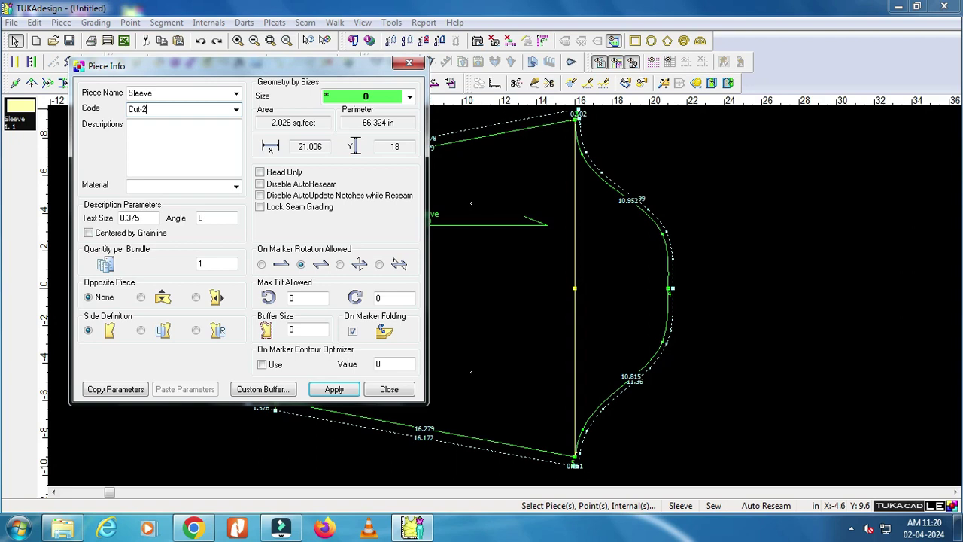
# Add an opposite piece, adjust rotation, set material Self, and apply despite the warning
pyautogui.click(141, 298)
pyautogui.click(262, 265)
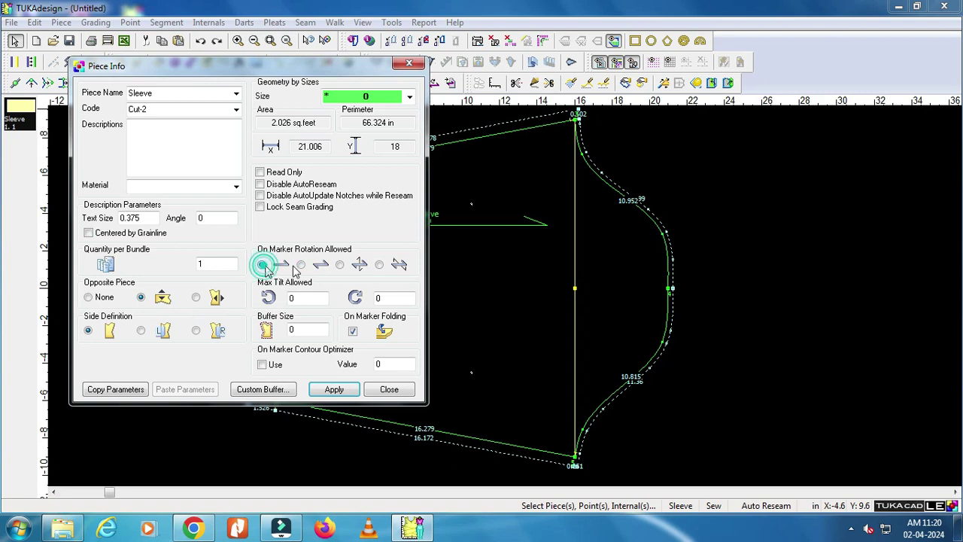
pyautogui.click(300, 265)
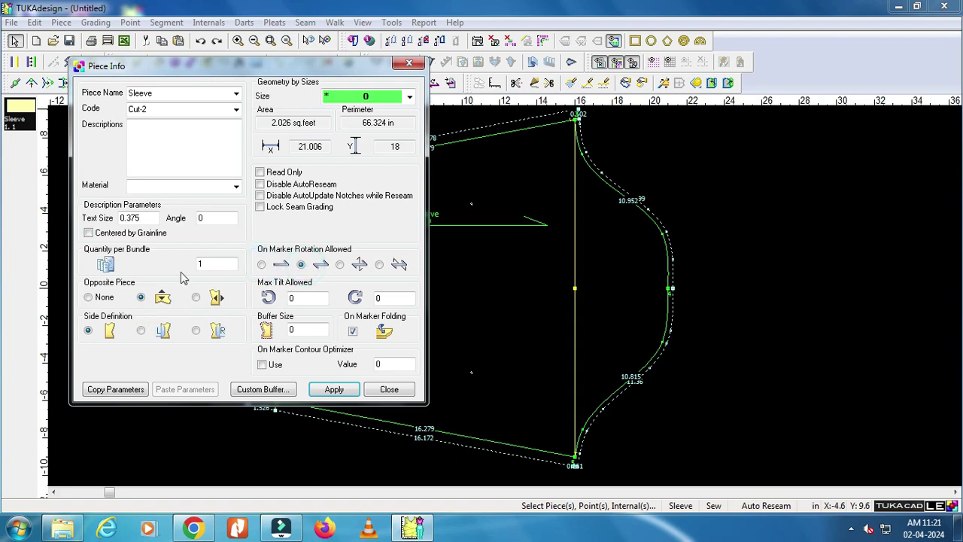
pyautogui.click(151, 188)
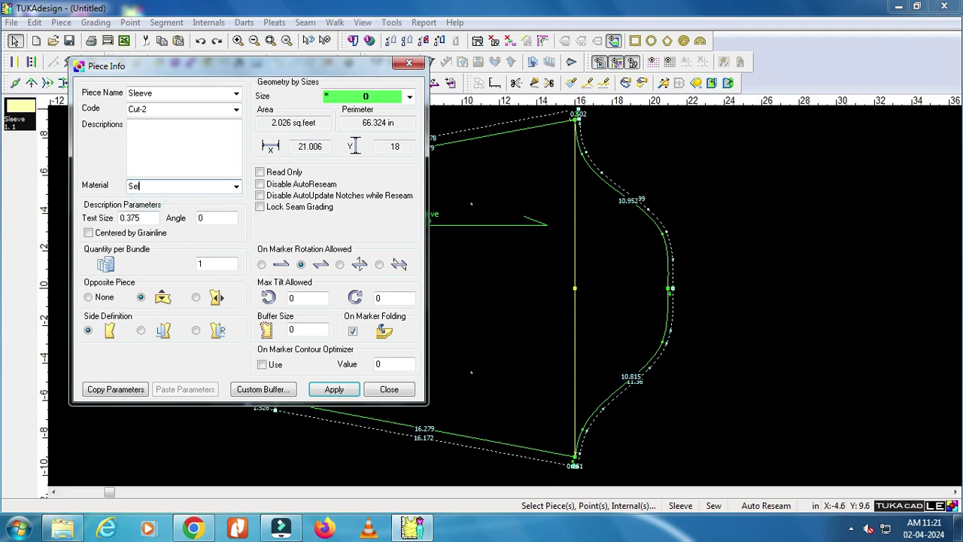
pyautogui.click(333, 390)
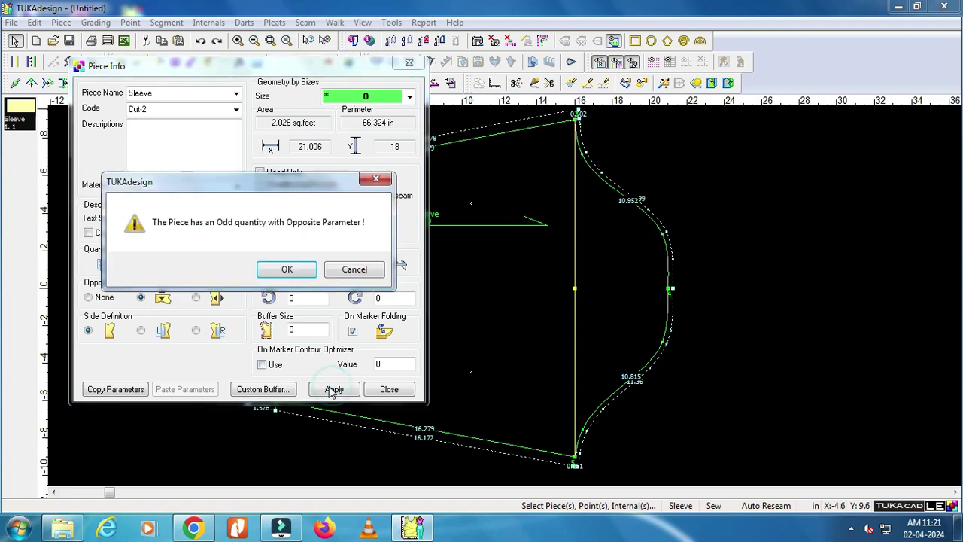
pyautogui.click(296, 271)
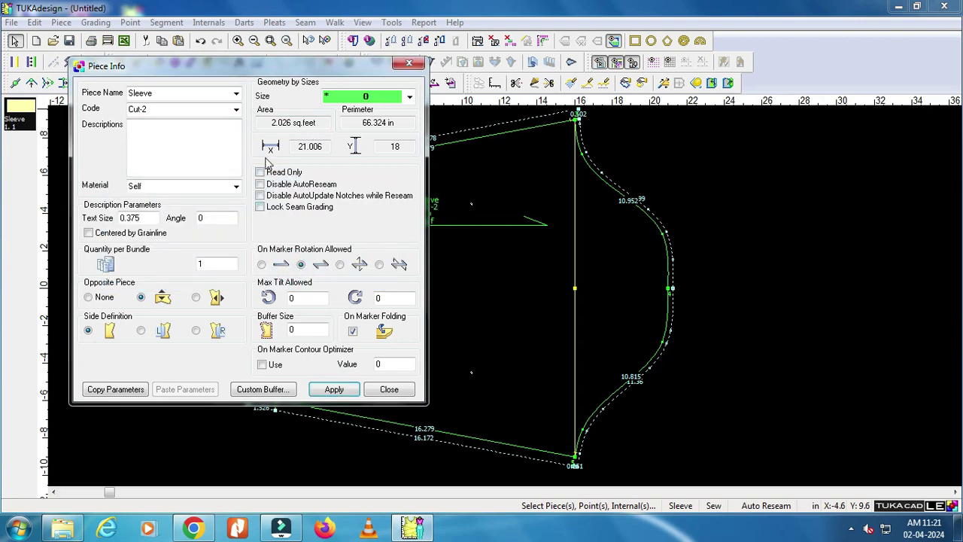
pyautogui.click(389, 390)
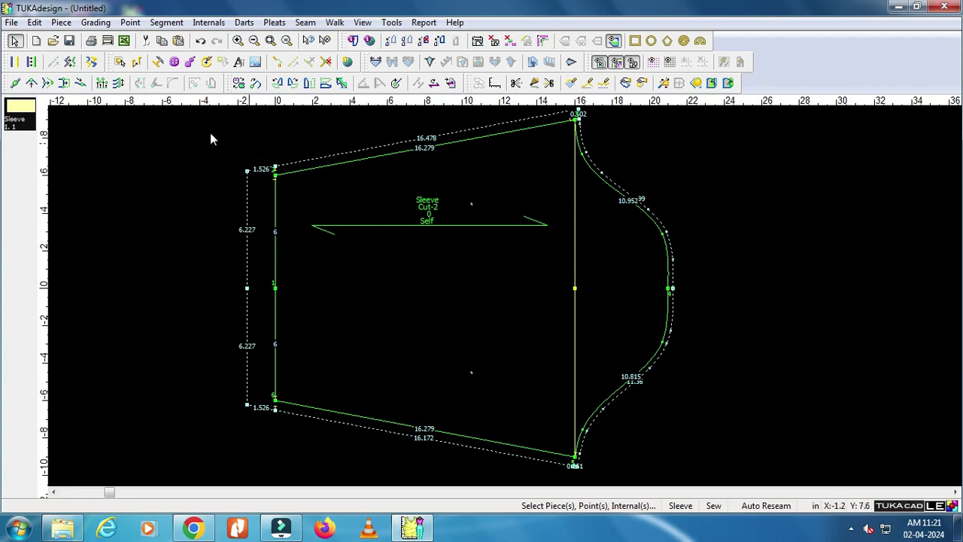
# Save the pattern to the Desktop as Sleeve.tud with style name Sleeve
pyautogui.click(11, 22)
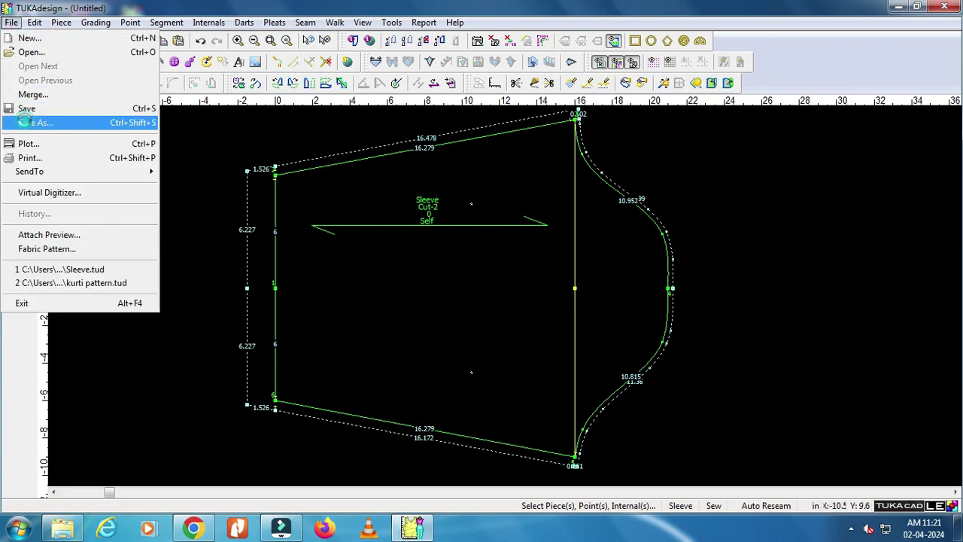
pyautogui.click(376, 290)
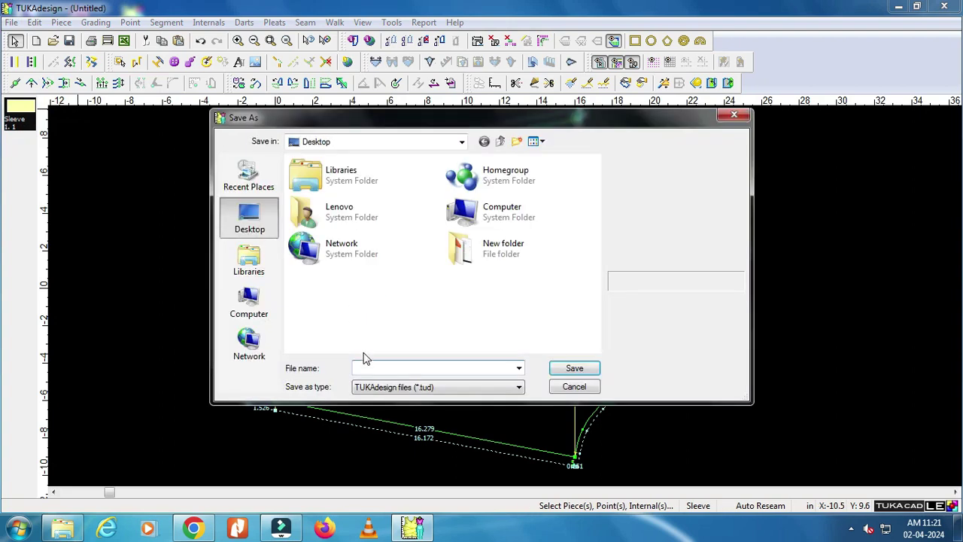
pyautogui.write('S')
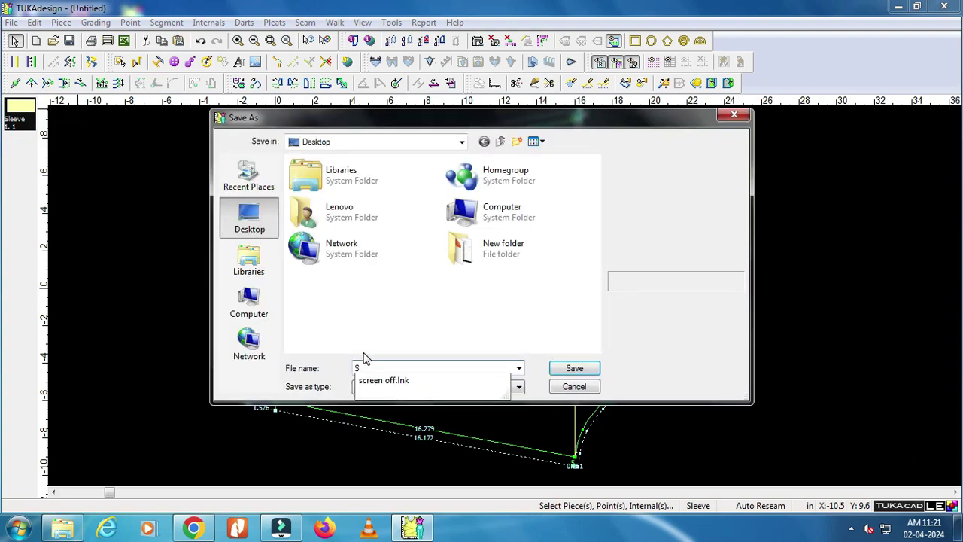
pyautogui.write('leeve')
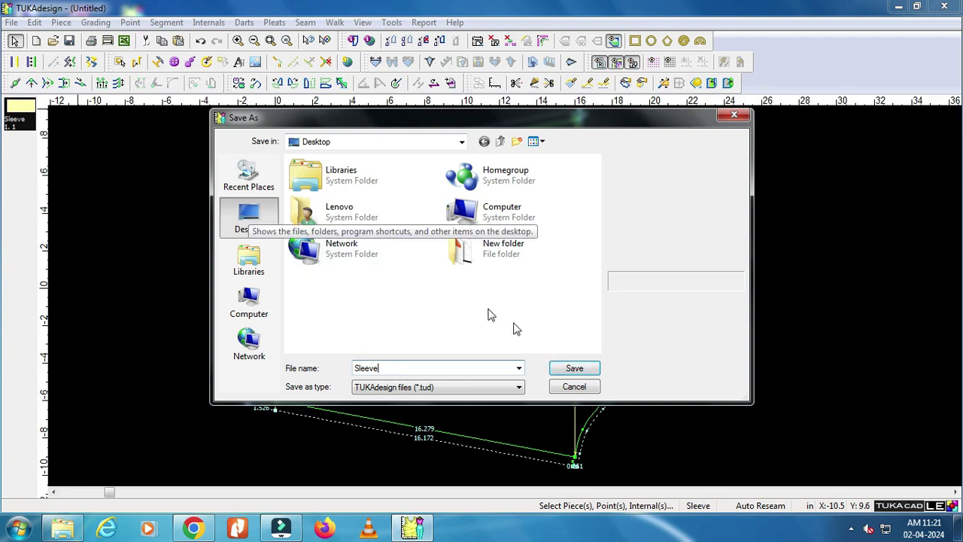
pyautogui.click(575, 369)
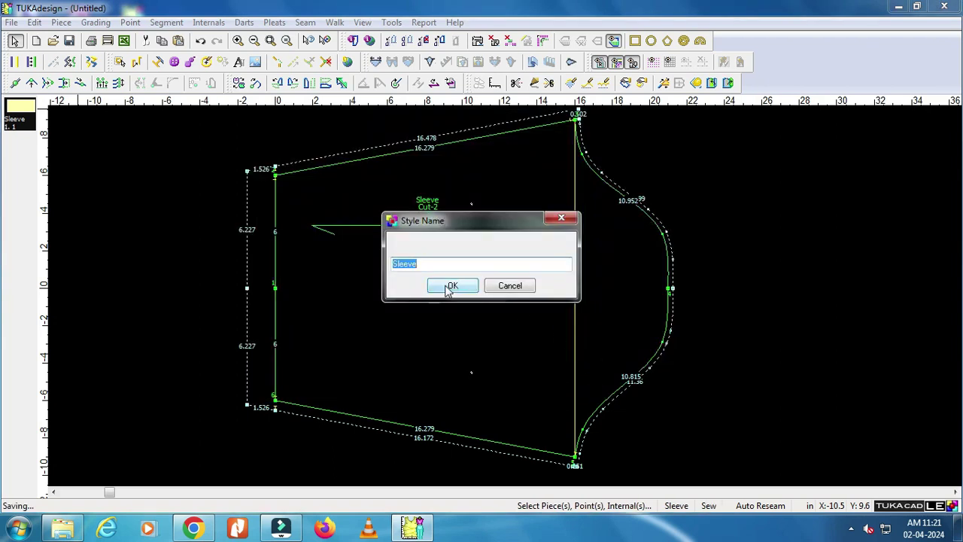
pyautogui.click(450, 287)
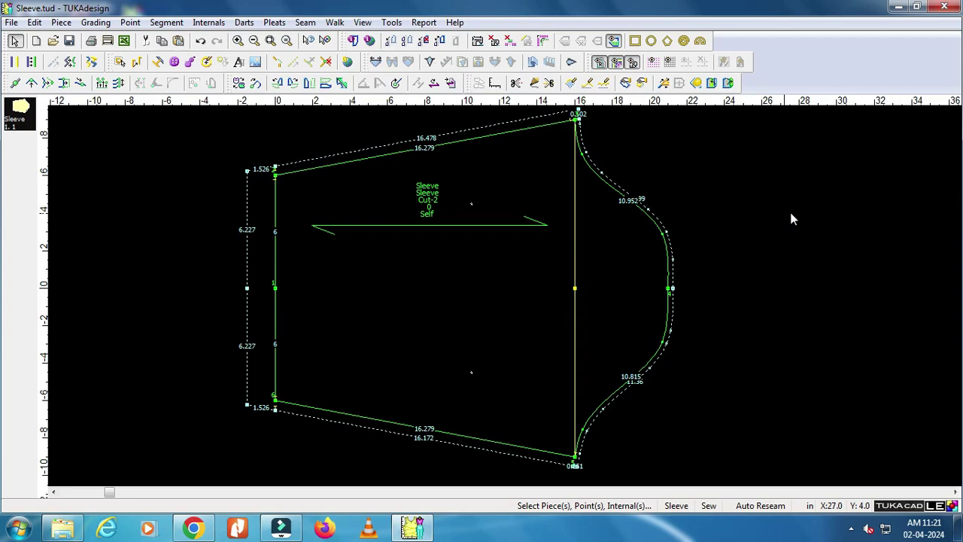
# Confirm Sleeve.tud appears on the Desktop, then restore the pattern window
pyautogui.click(898, 6)
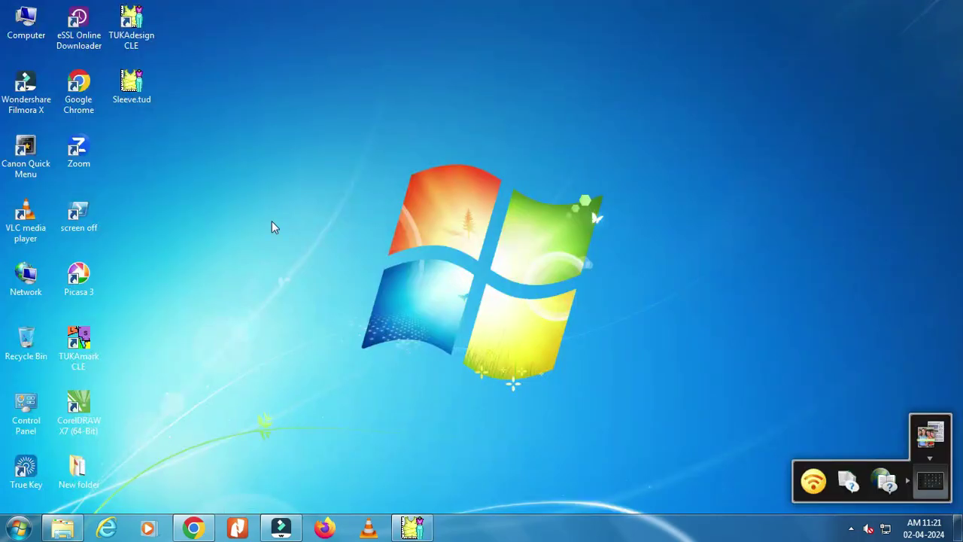
pyautogui.click(143, 96)
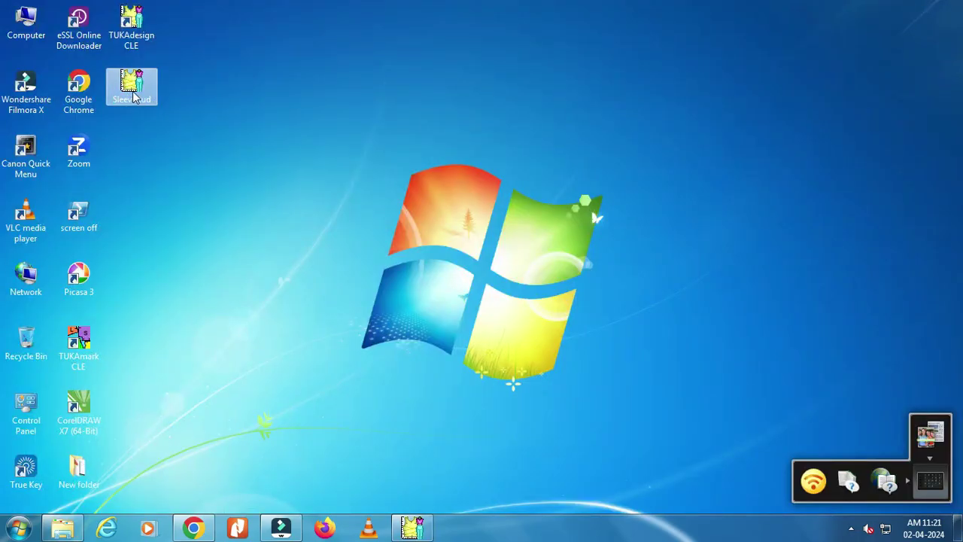
pyautogui.click(412, 527)
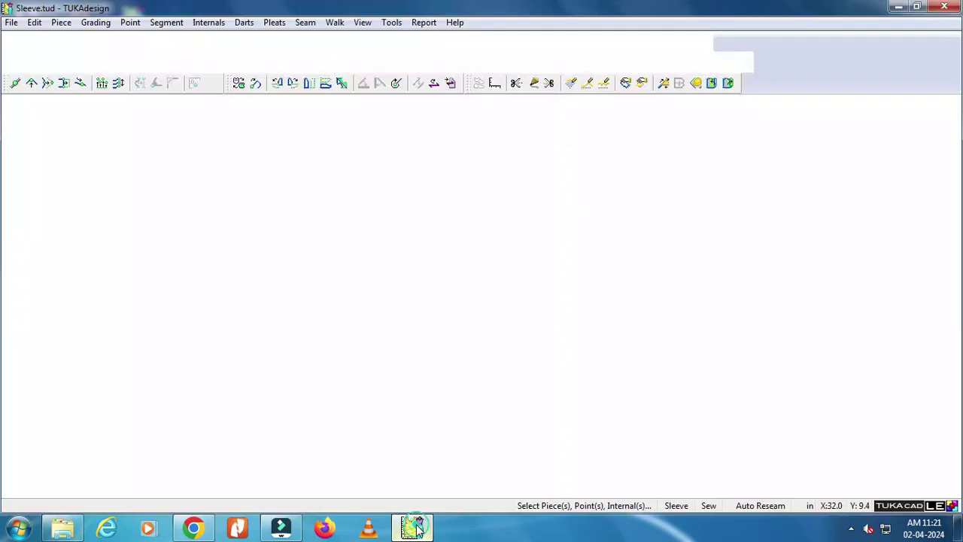
# Plot the sleeve through PDF_plot as file Sleeve with 90 Degrees Rotation
pyautogui.click(11, 23)
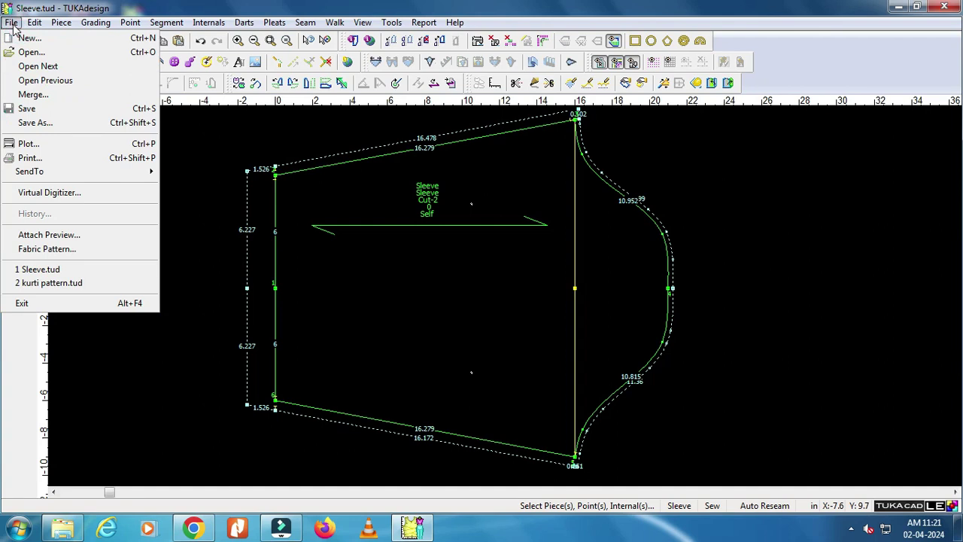
pyautogui.click(30, 144)
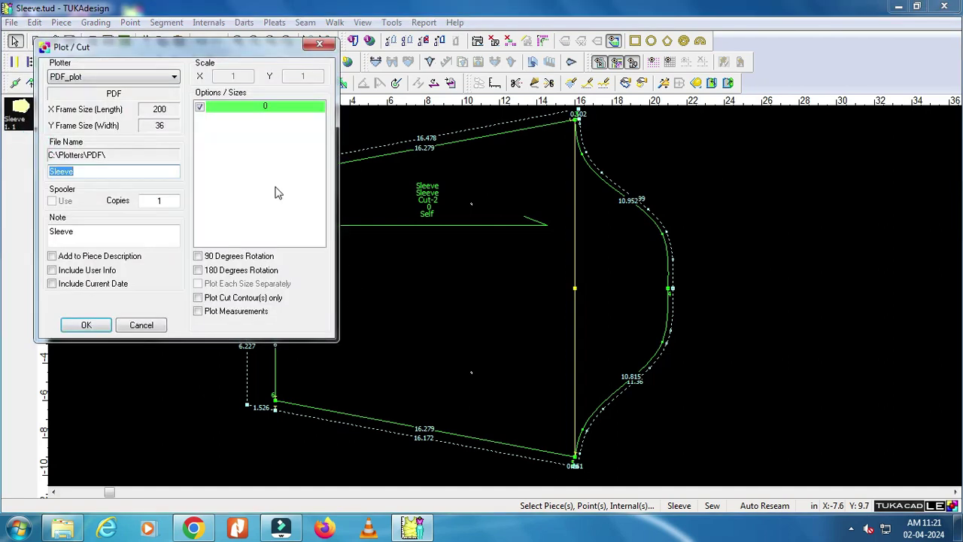
pyautogui.moveTo(243, 50); pyautogui.dragTo(329, 56)
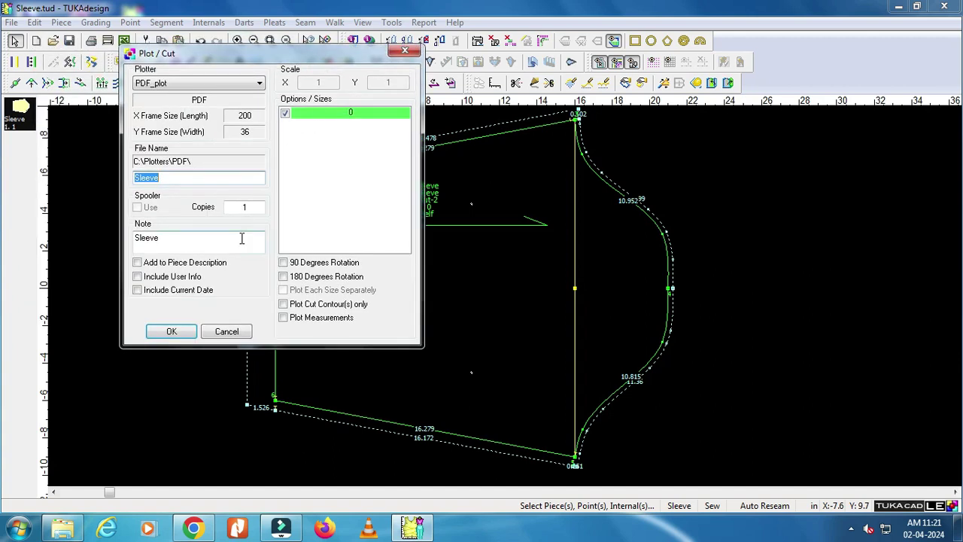
pyautogui.click(214, 84)
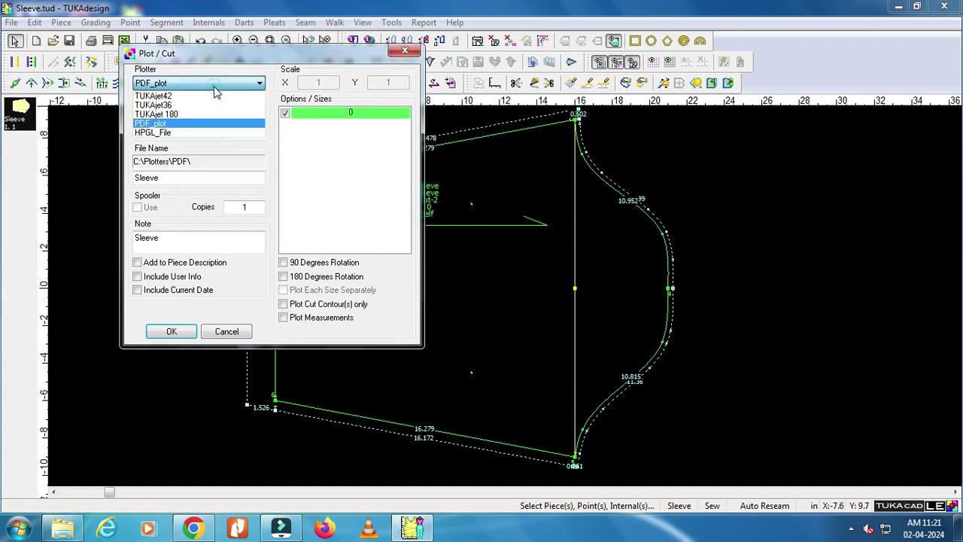
pyautogui.click(161, 125)
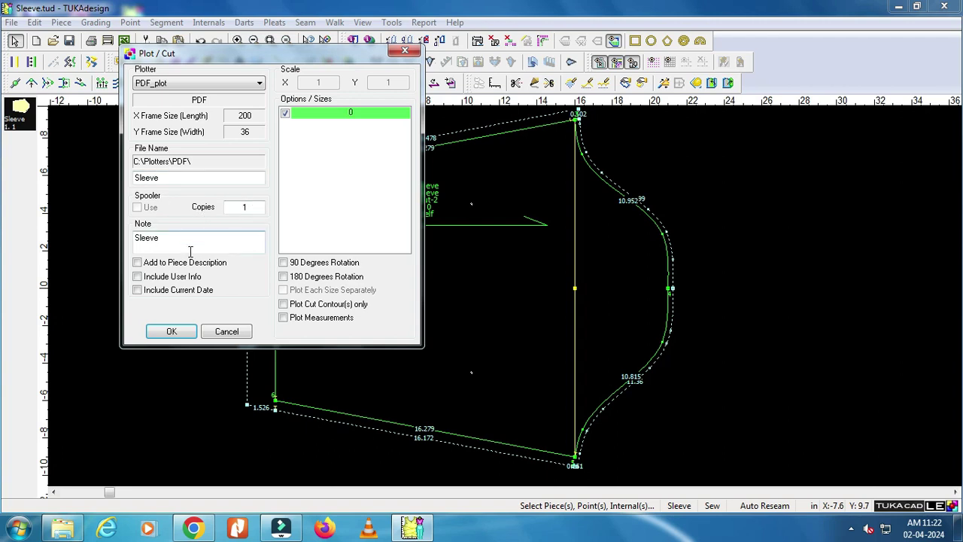
pyautogui.click(283, 263)
pyautogui.click(181, 336)
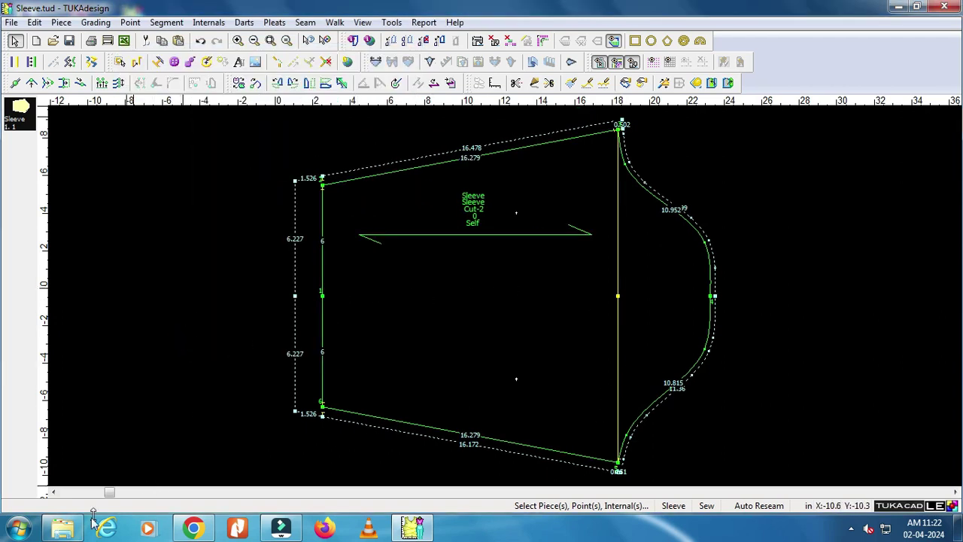
# Open Sleeve (Self).pdf from C:\Plotters\PDF in Nitro Pro 8
pyautogui.click(70, 530)
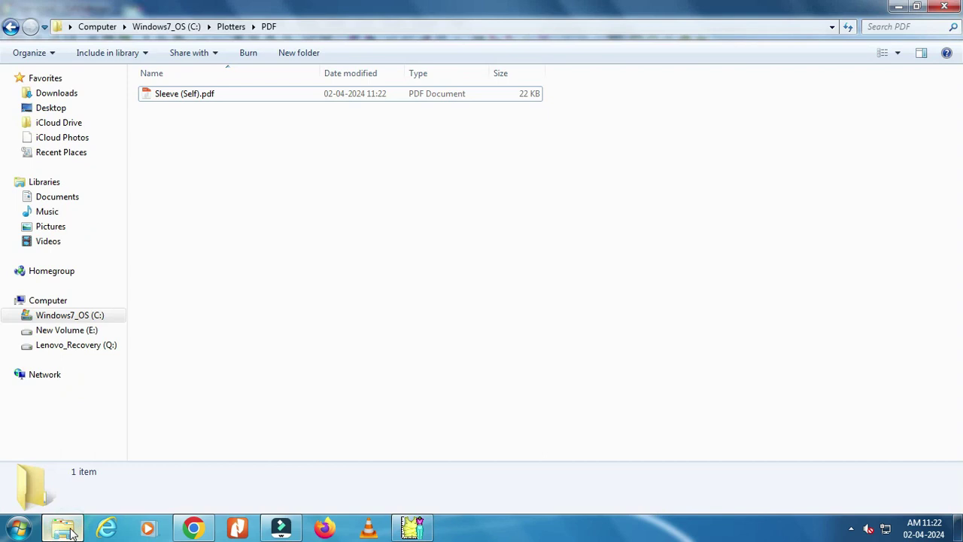
pyautogui.click(48, 302)
pyautogui.click(221, 113)
pyautogui.doubleClick(222, 114)
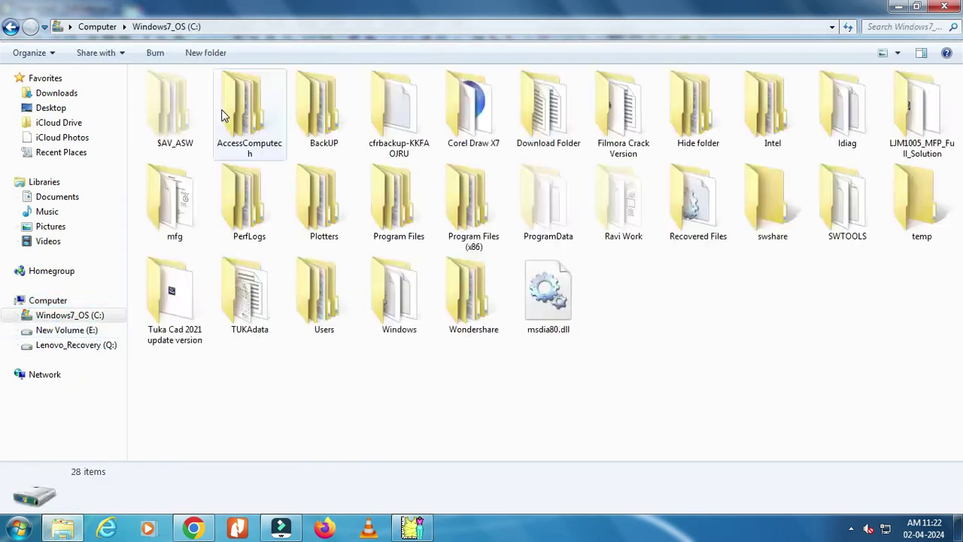
pyautogui.doubleClick(320, 215)
pyautogui.doubleClick(164, 140)
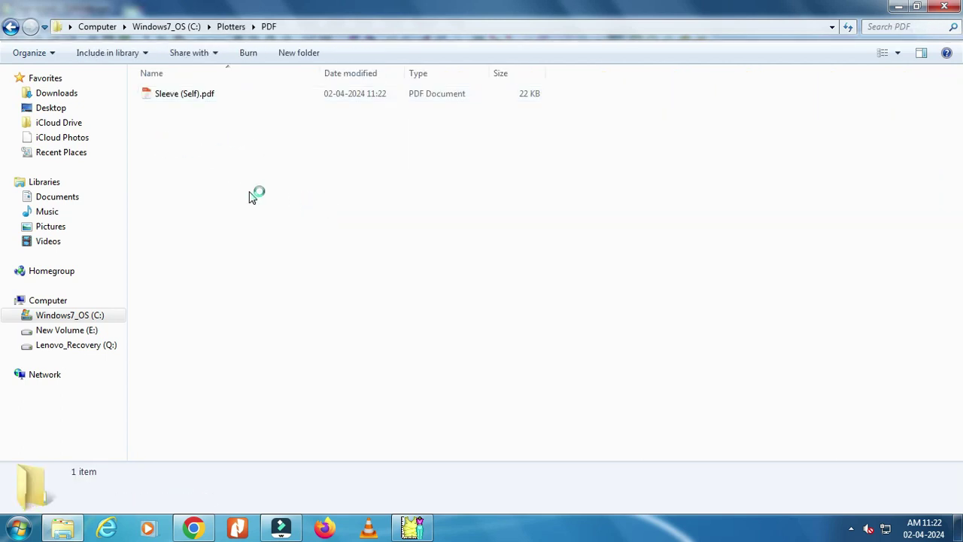
pyautogui.click(188, 98)
pyautogui.doubleClick(188, 98)
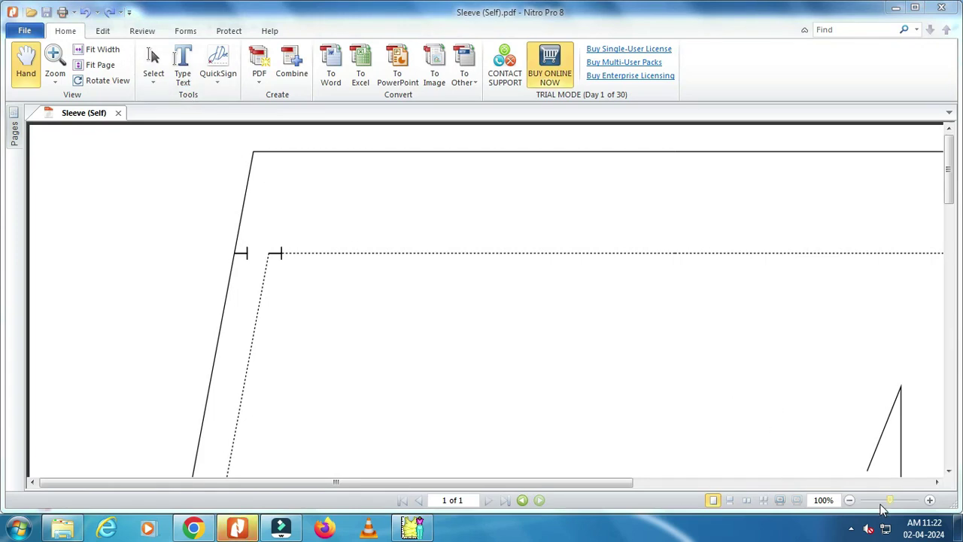
# Zoom the plotted PDF out to 25% to see the whole sleeve, then return to TUKAdesign
pyautogui.click(877, 501)
pyautogui.click(871, 502)
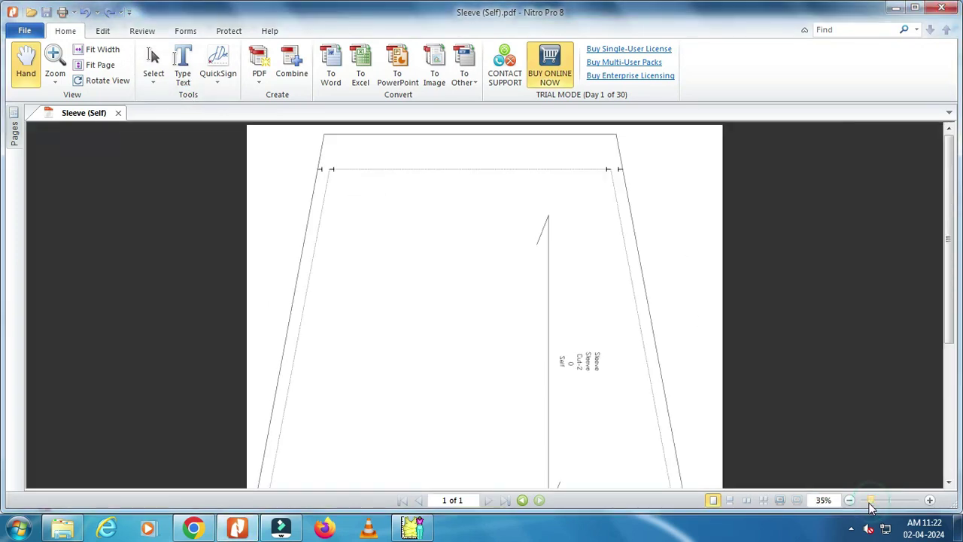
pyautogui.click(868, 503)
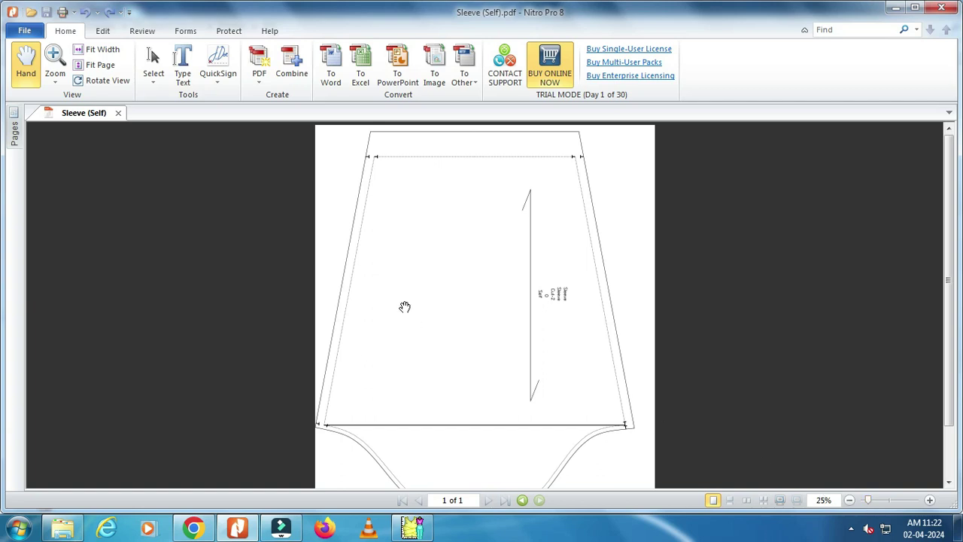
pyautogui.scroll(-1, 399, 292)
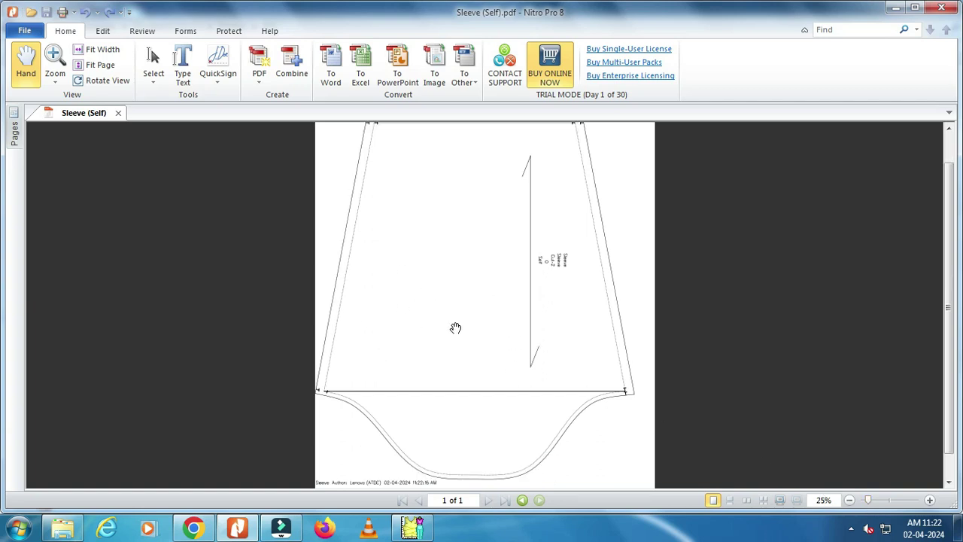
pyautogui.moveTo(412, 528)
pyautogui.click(424, 528)
pyautogui.click(544, 300)
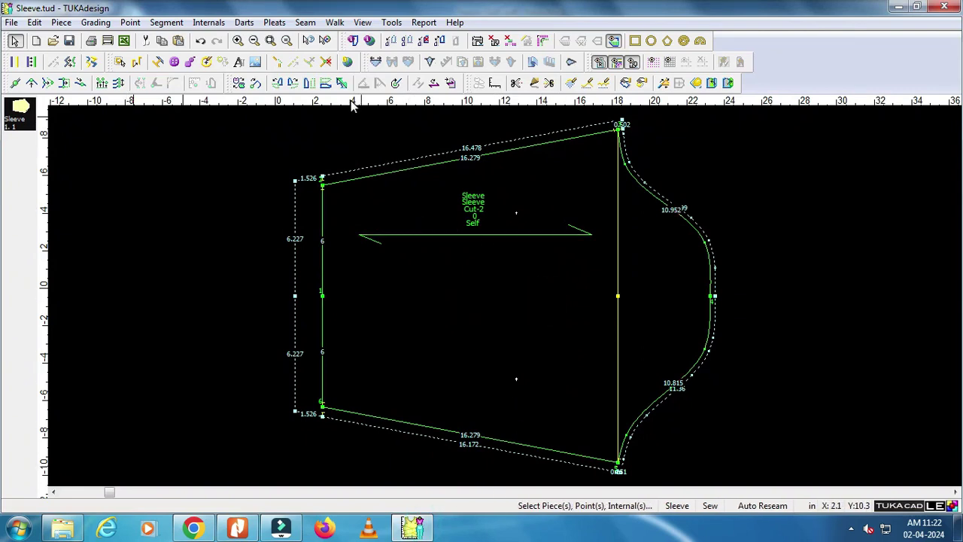
# Rotate the Sleeve piece counter-clockwise so its cap curve points upward
pyautogui.click(281, 87)
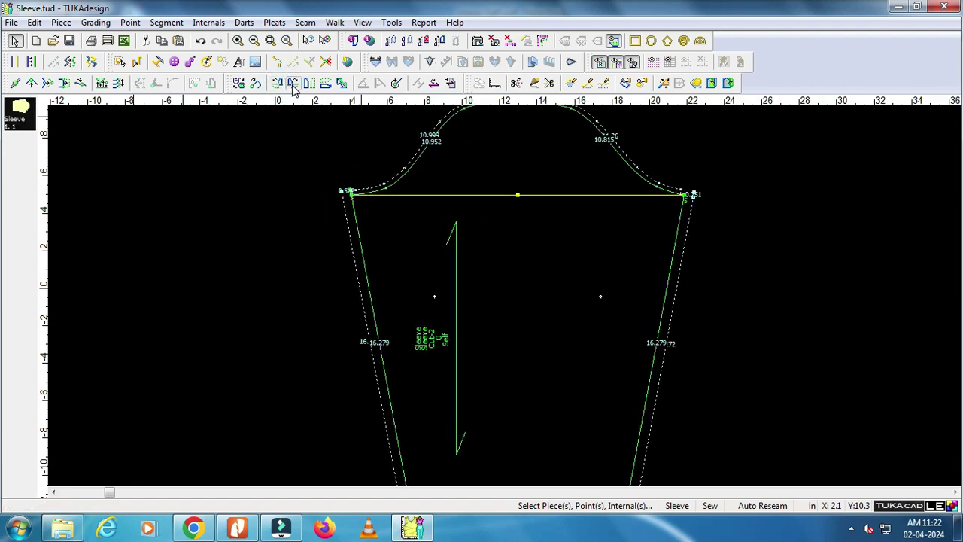
pyautogui.click(293, 85)
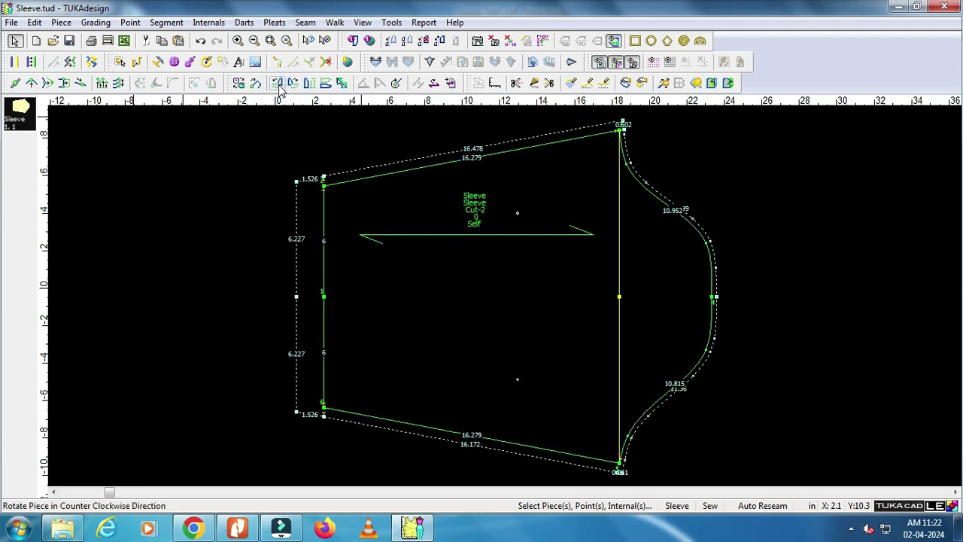
pyautogui.click(280, 85)
pyautogui.scroll(-2, 502, 300)
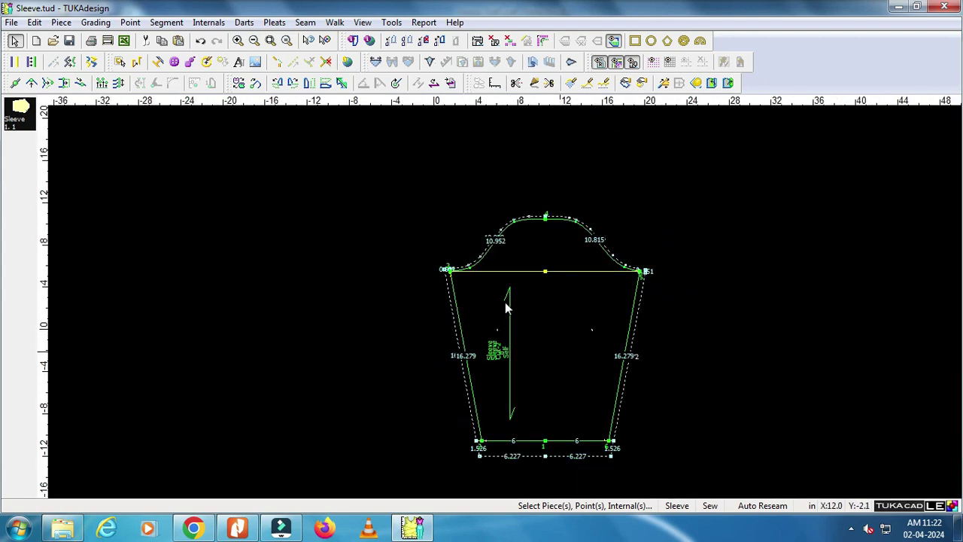
pyautogui.scroll(1, 504, 302)
pyautogui.scroll(1, 505, 302)
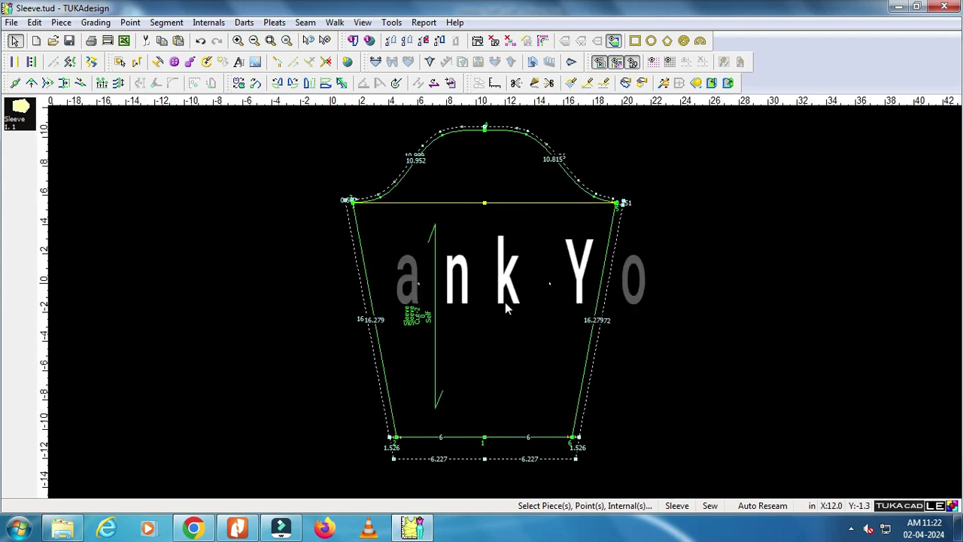